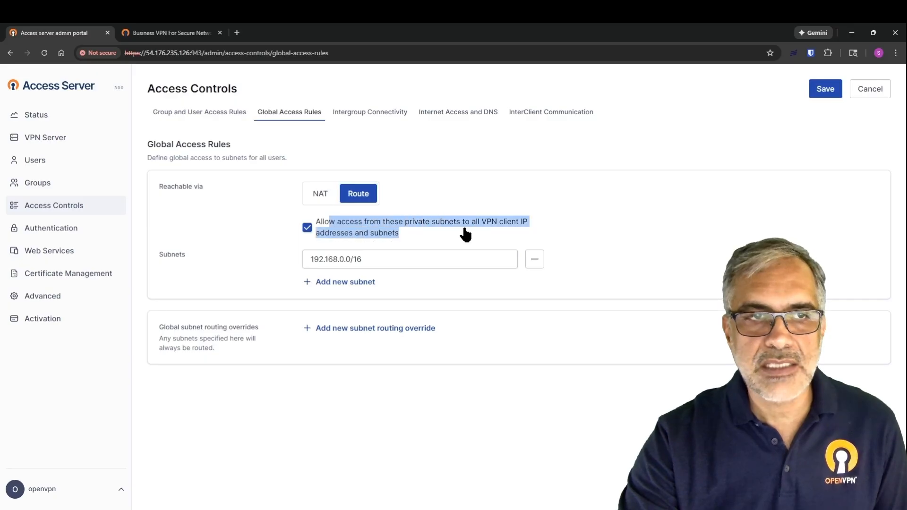
Step: Re-enable private subnet access, save the global access rules, and restart Access Server
click(470, 229)
click(303, 222)
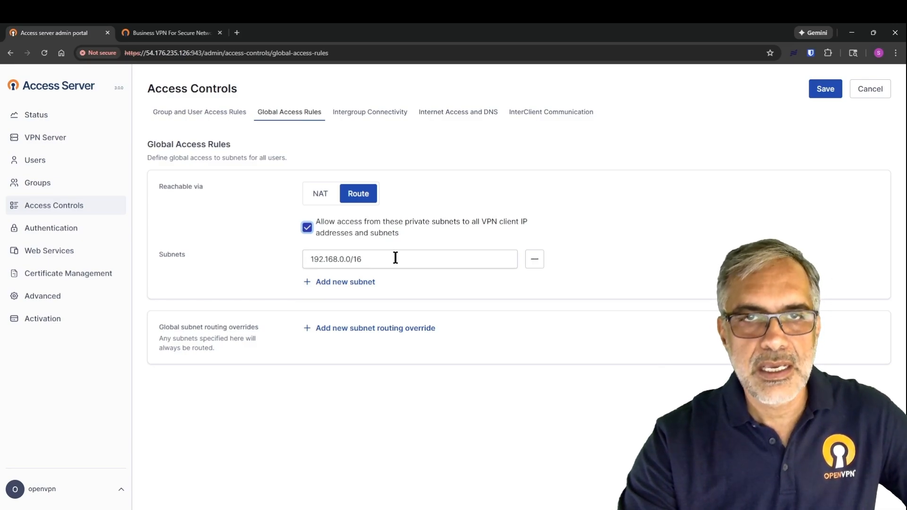
click(821, 88)
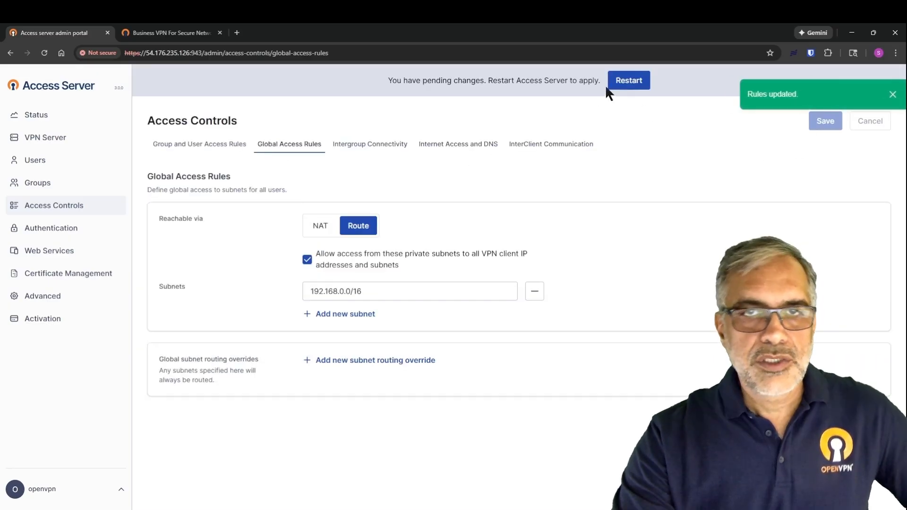
click(623, 84)
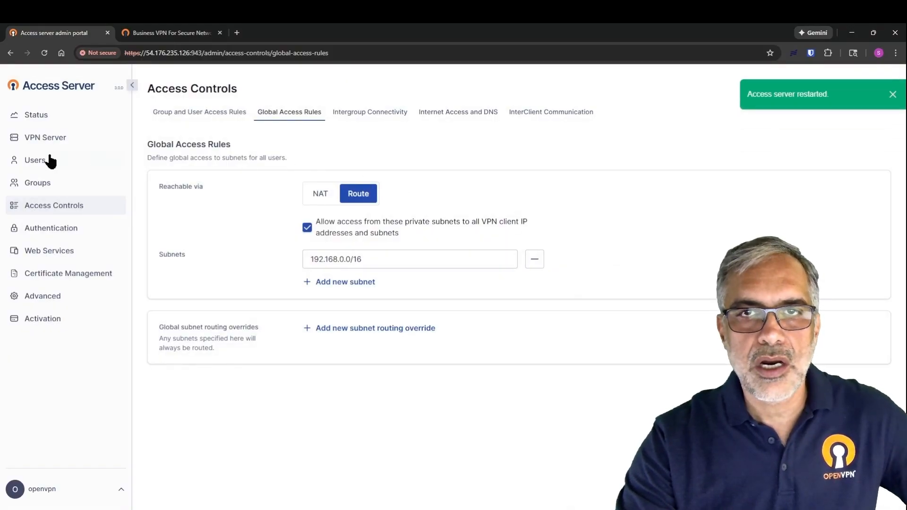
click(32, 163)
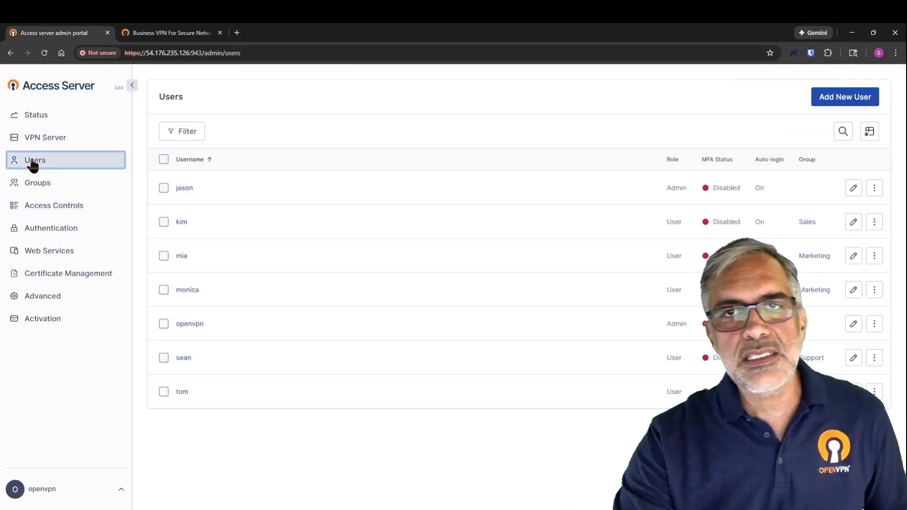
Step: Create a new user named client-gateway
click(835, 99)
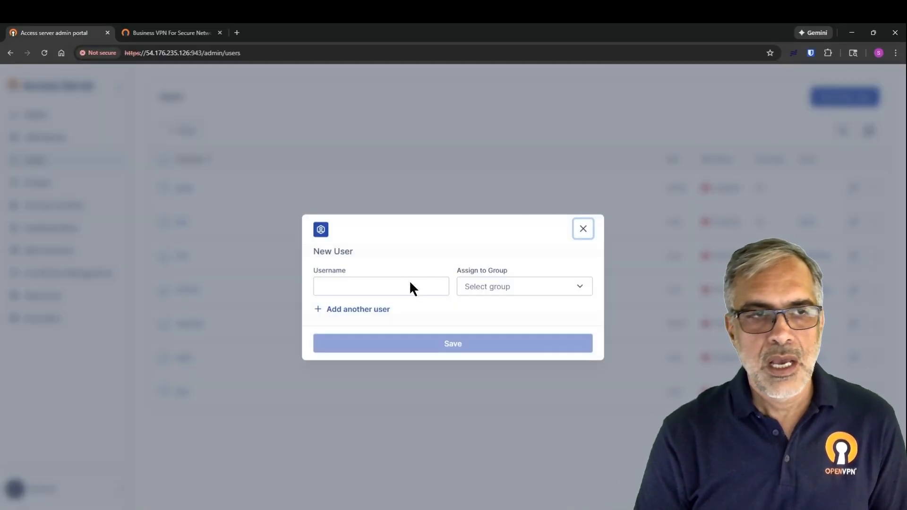
click(382, 289)
text(cli)
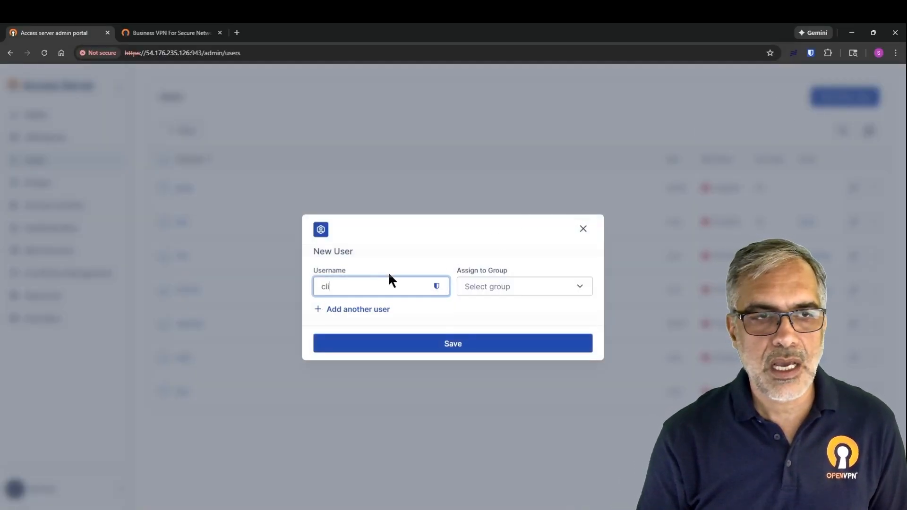
text(ent-gateway)
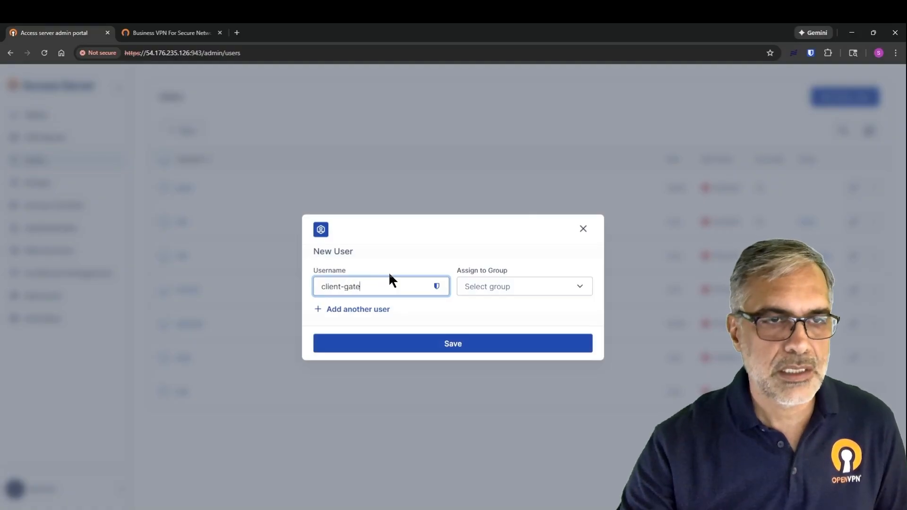
click(466, 348)
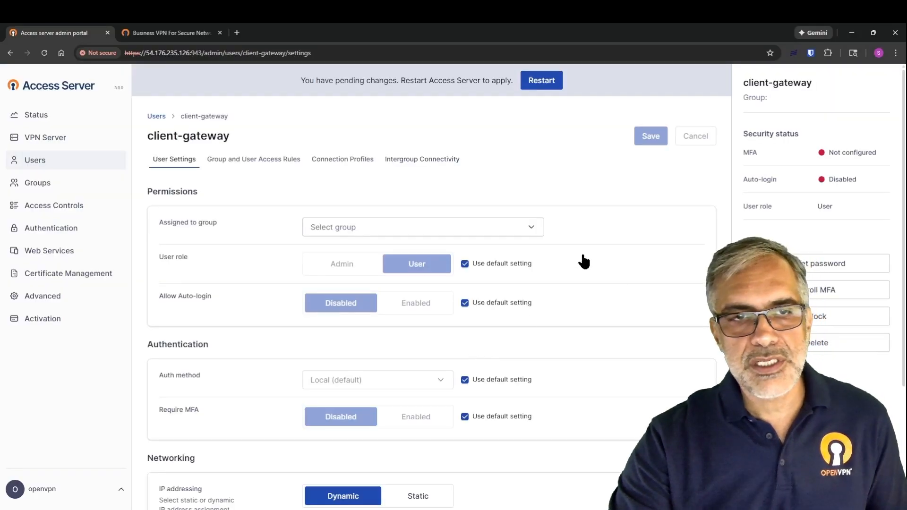
Step: Set Allow Auto-login to Enabled for client-gateway
drag(160, 298, 210, 298)
click(418, 306)
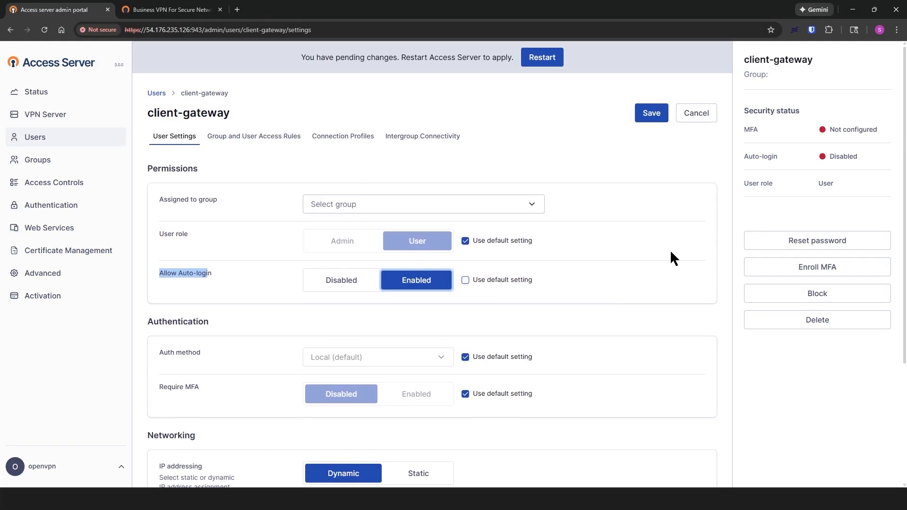
click(809, 244)
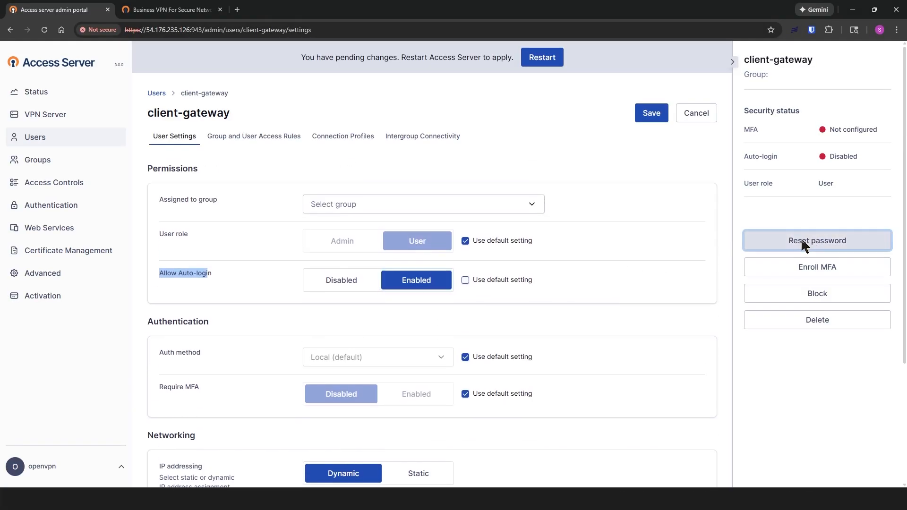
Step: Reset client-gateway's password to a new one
click(452, 259)
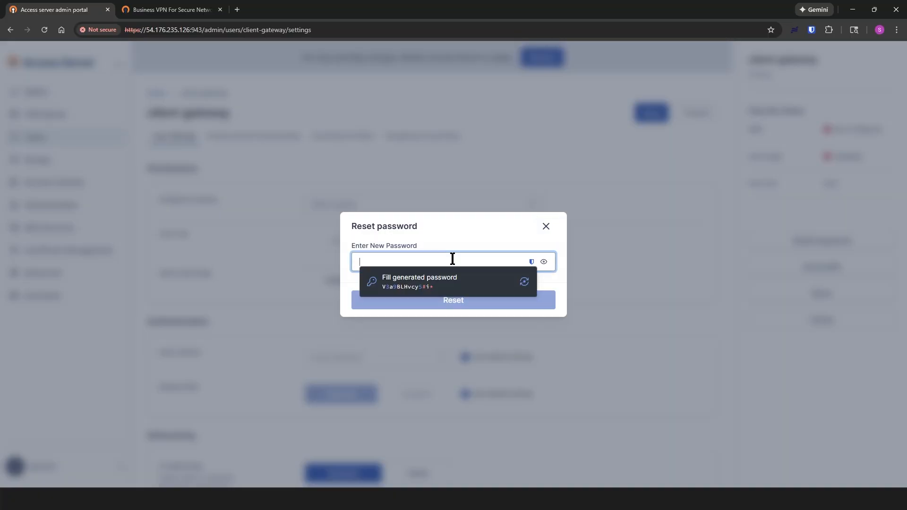
text(•••)
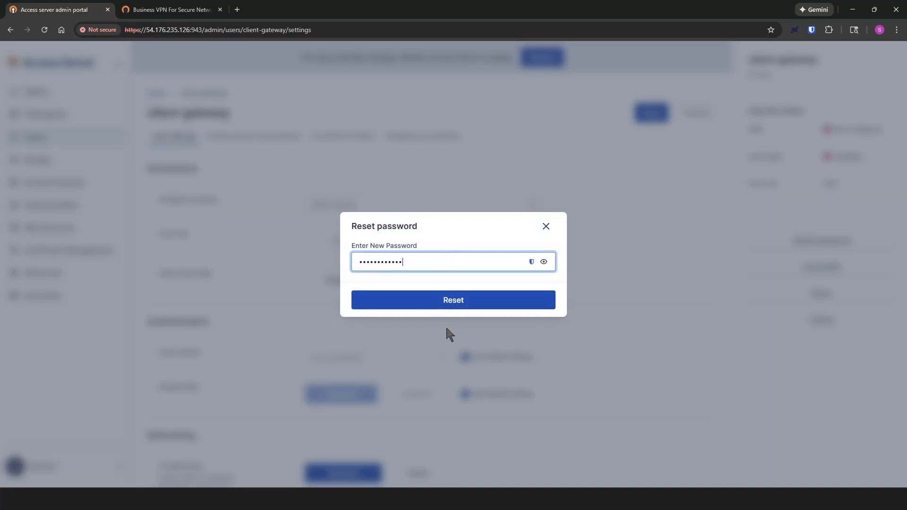
text(•••••••••)
click(454, 303)
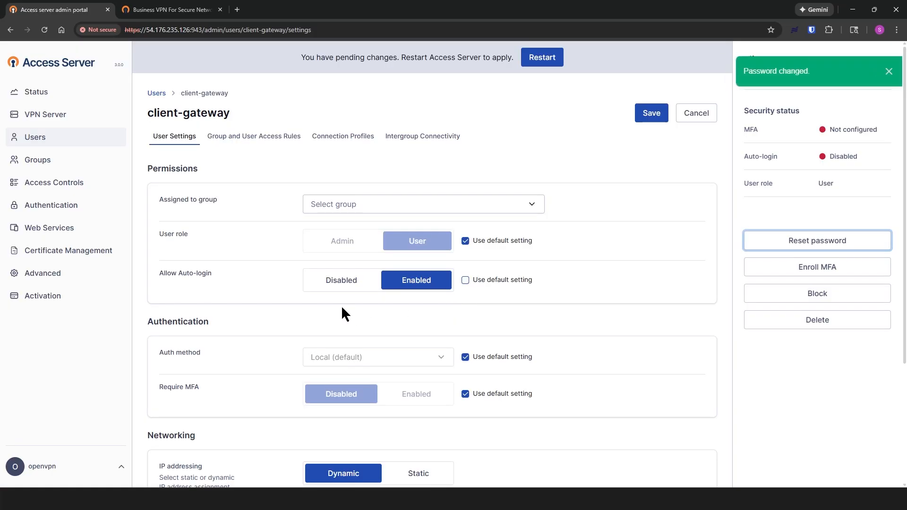
Step: Set Configure VPN gateway to Enabled in client-gateway's Networking settings
scroll(344, 312, down, 4)
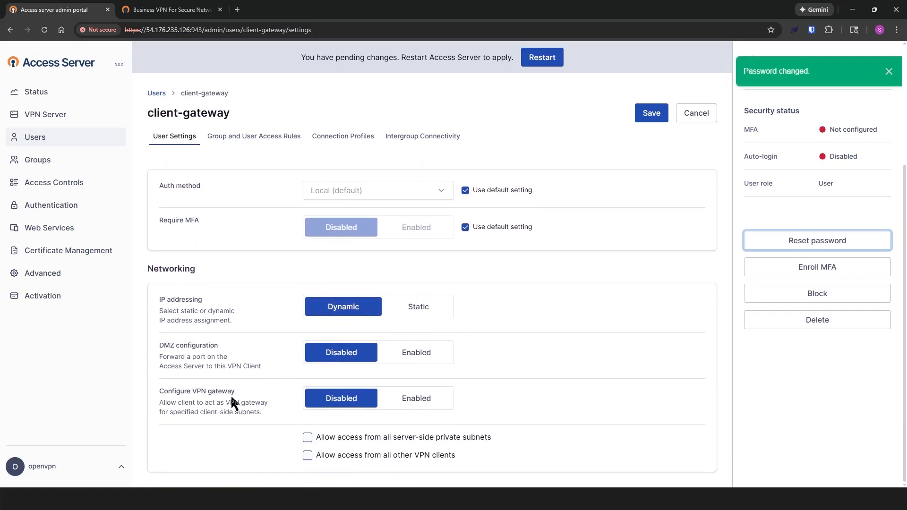
drag(155, 388, 237, 391)
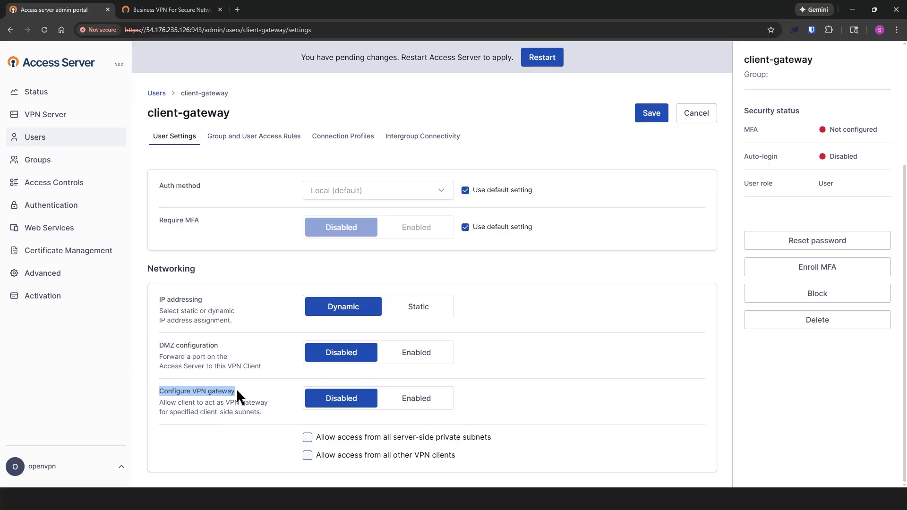
click(408, 402)
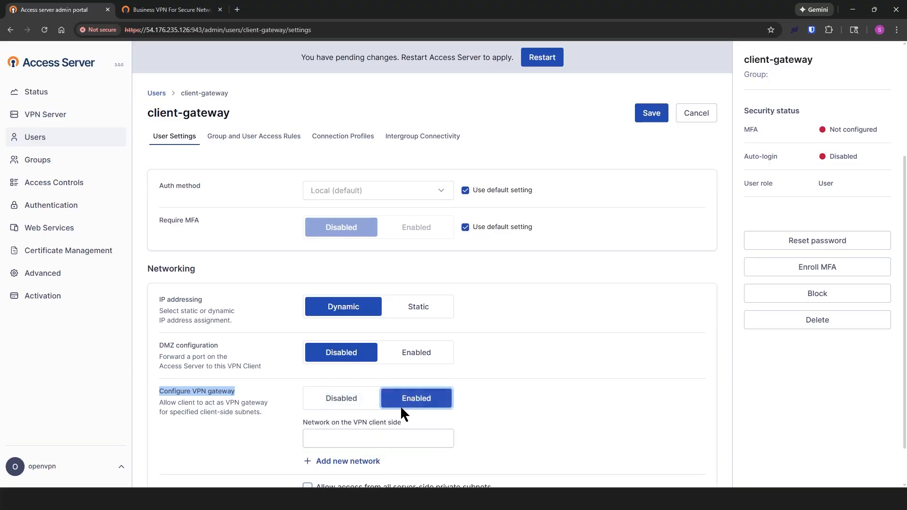
scroll(378, 393, down, 1)
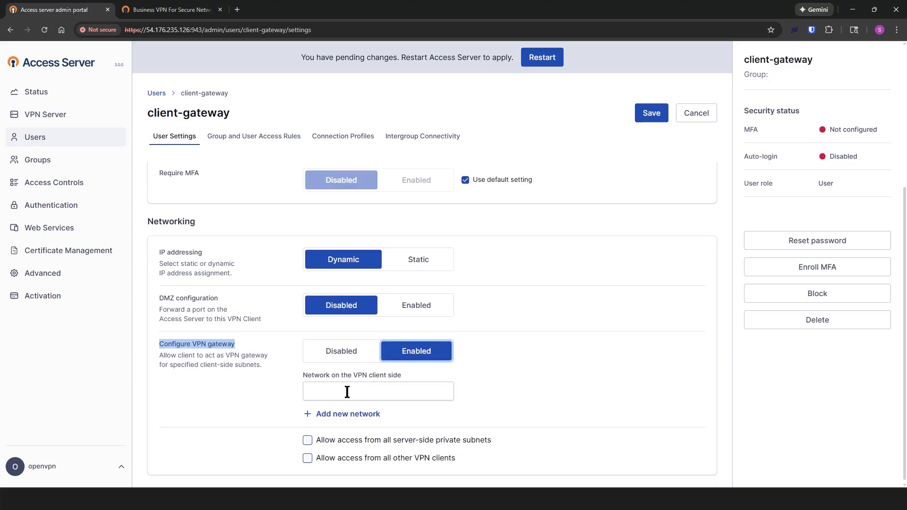
click(347, 392)
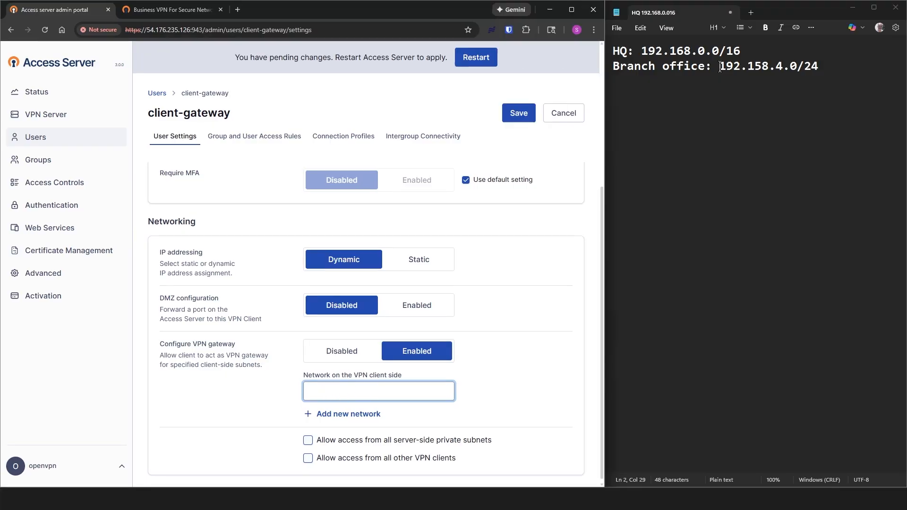
Step: Paste the branch subnet 192.158.4.0/24 from Notepad into the client-side network field
drag(719, 66, 826, 70)
key(ctrl+c)
click(333, 391)
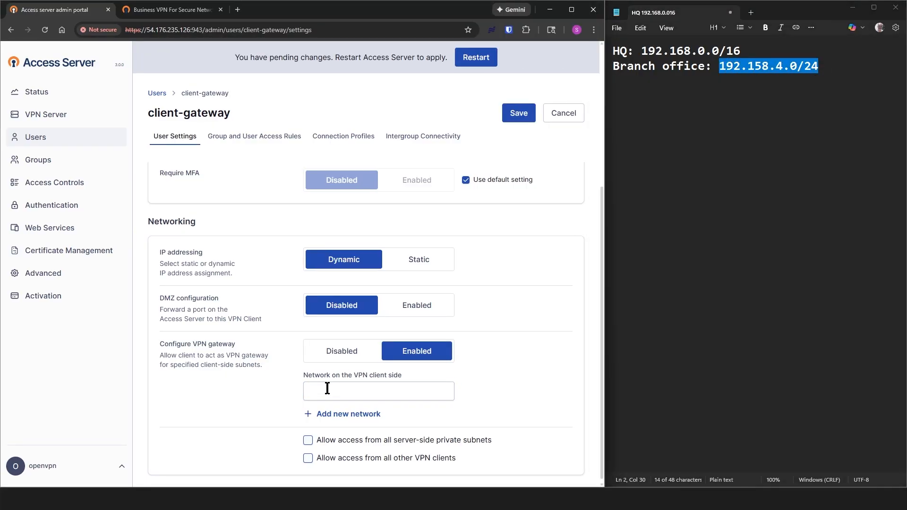
key(ctrl+v)
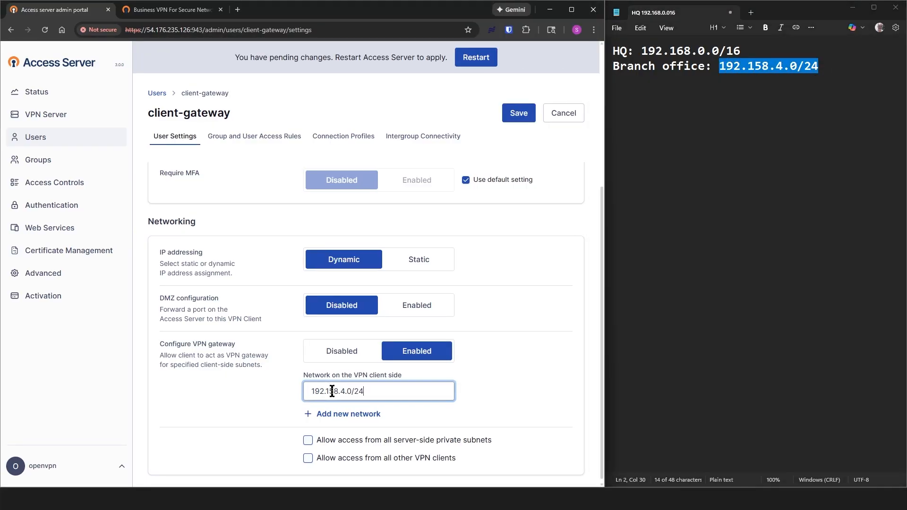
click(535, 368)
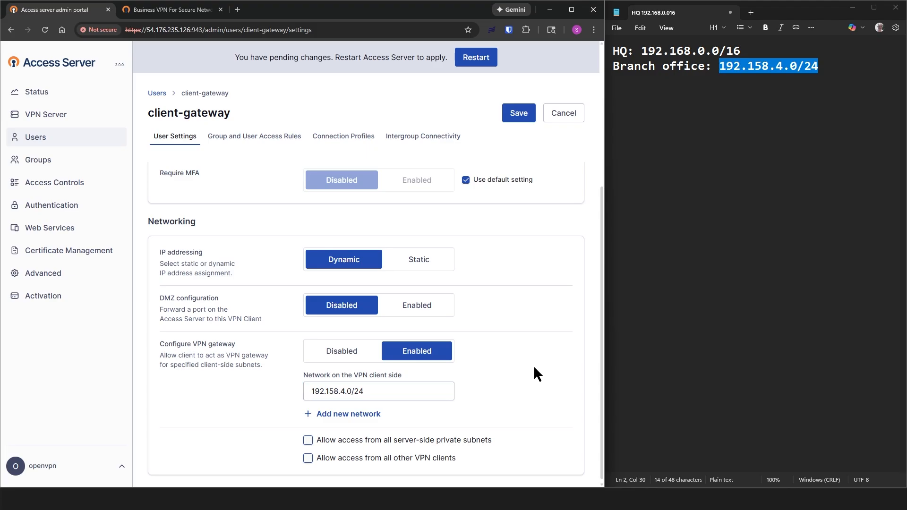
Step: Save client-gateway's settings and restart Access Server
click(572, 7)
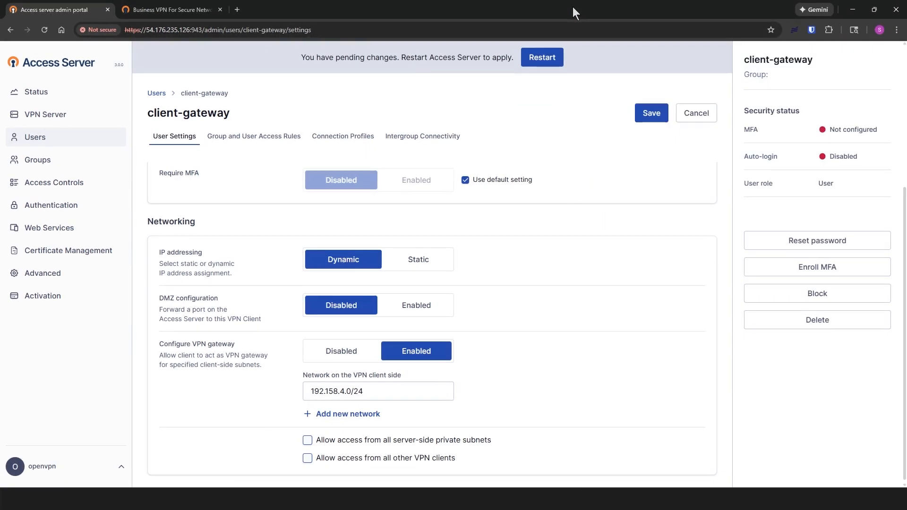
click(651, 118)
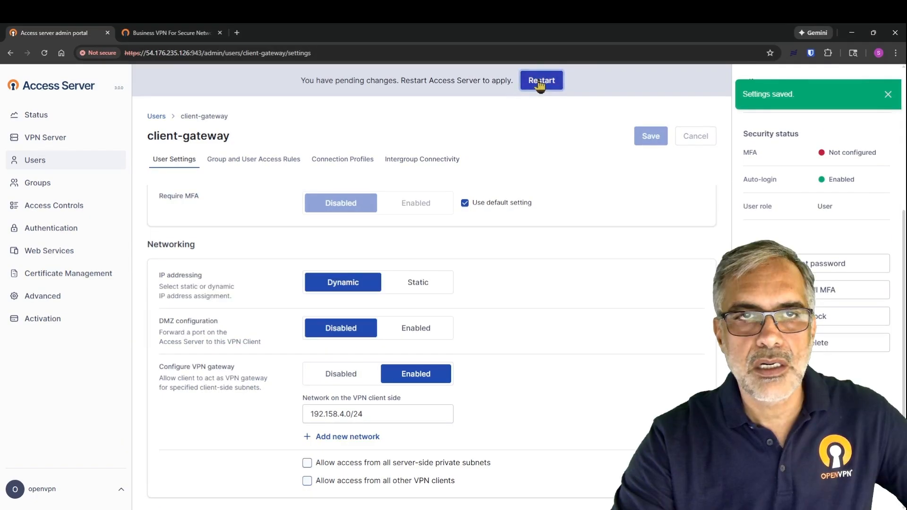
click(539, 55)
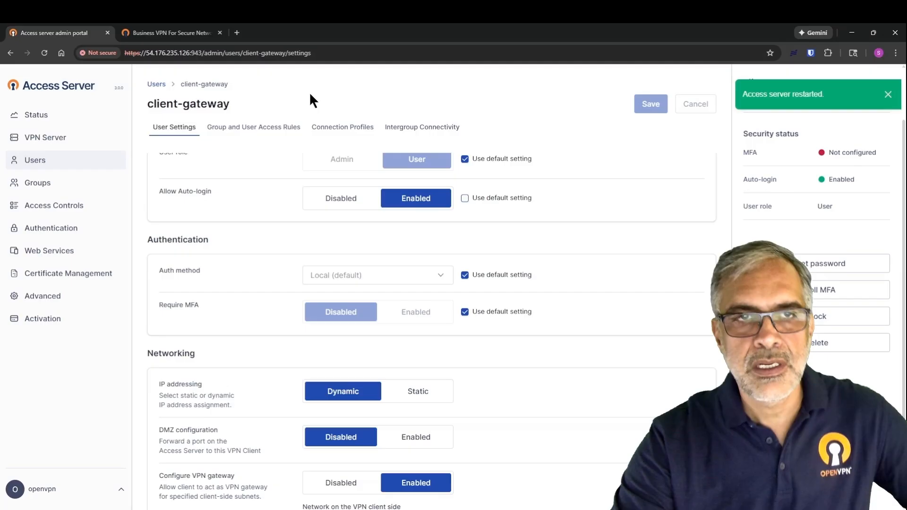
click(340, 135)
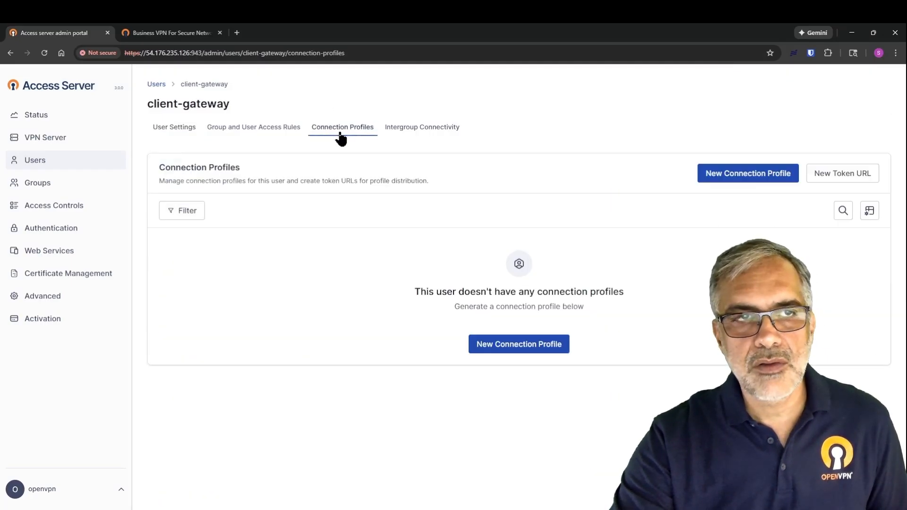
Step: Create and download an auto-login connection profile, profile-autologin (9).ovpn, for client-gateway
click(739, 174)
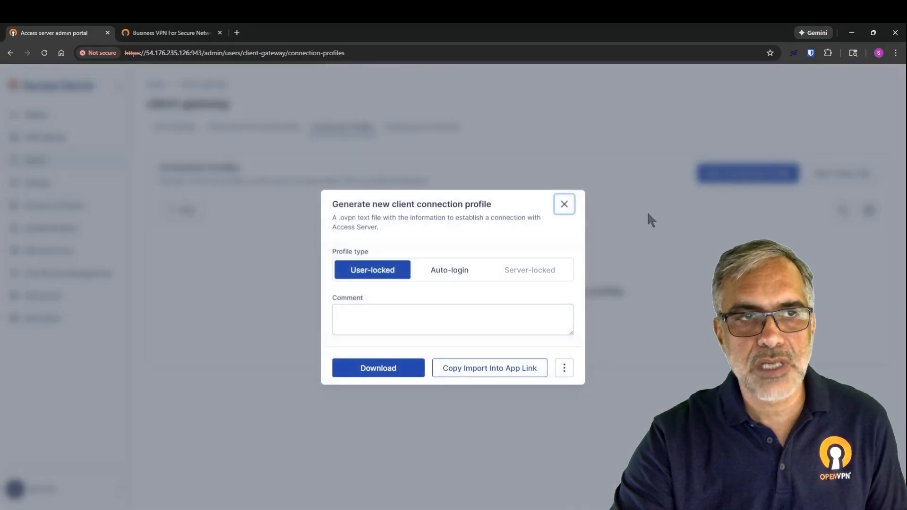
click(448, 276)
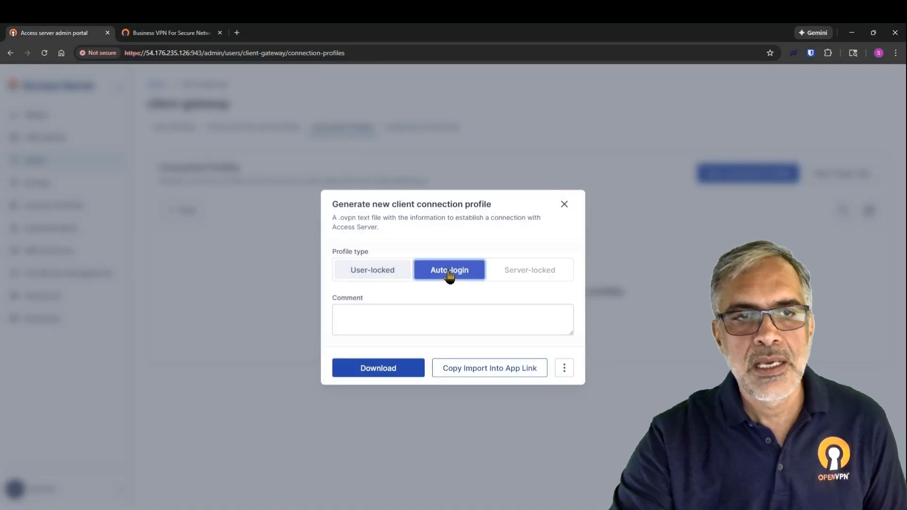
click(393, 373)
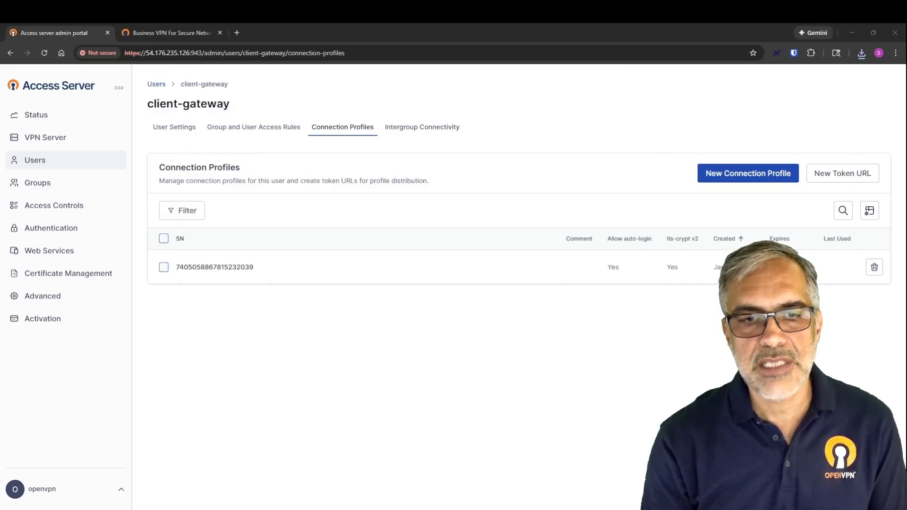
key(alt+Tab)
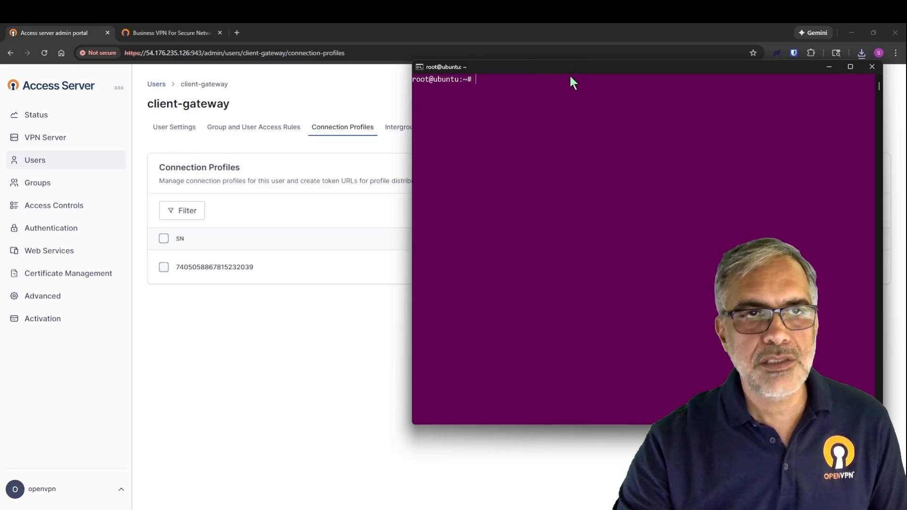
Step: Run ip addr and confirm the machine's 192.158.4.43/24 address
text(ip add)
text(r)
key(Return)
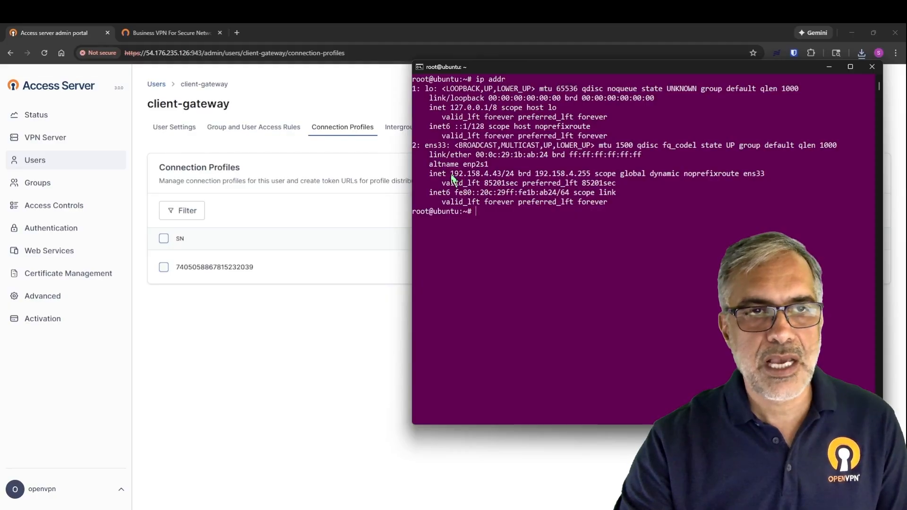
drag(452, 176, 514, 176)
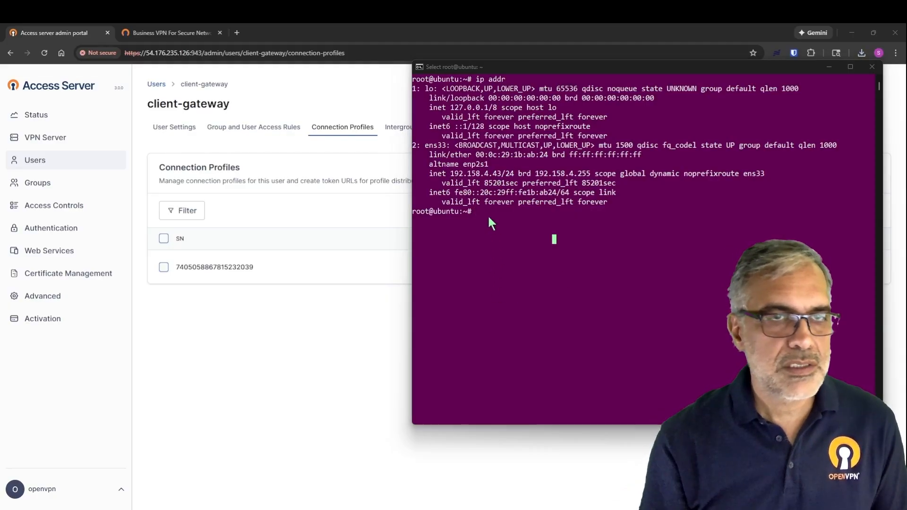
click(484, 212)
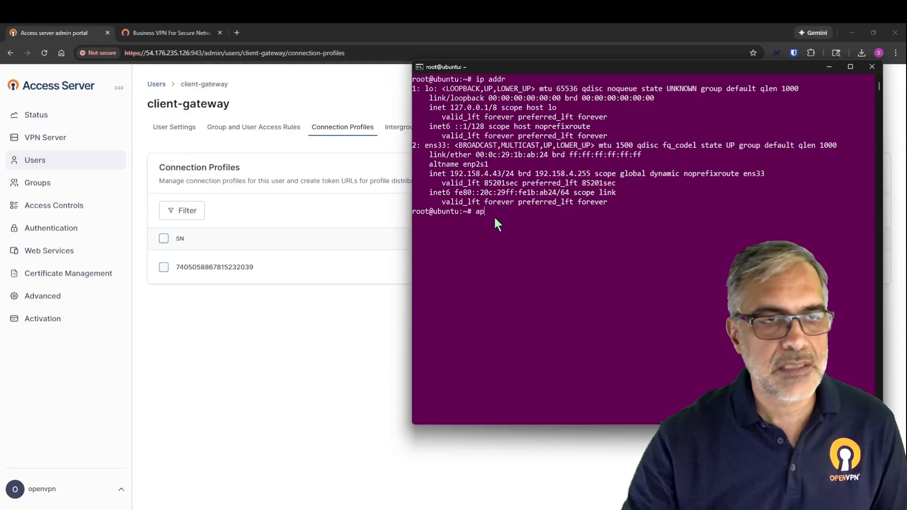
Step: Run apt-get install openvpn, confirming openvpn 2.6.14 is already installed
text(apt )
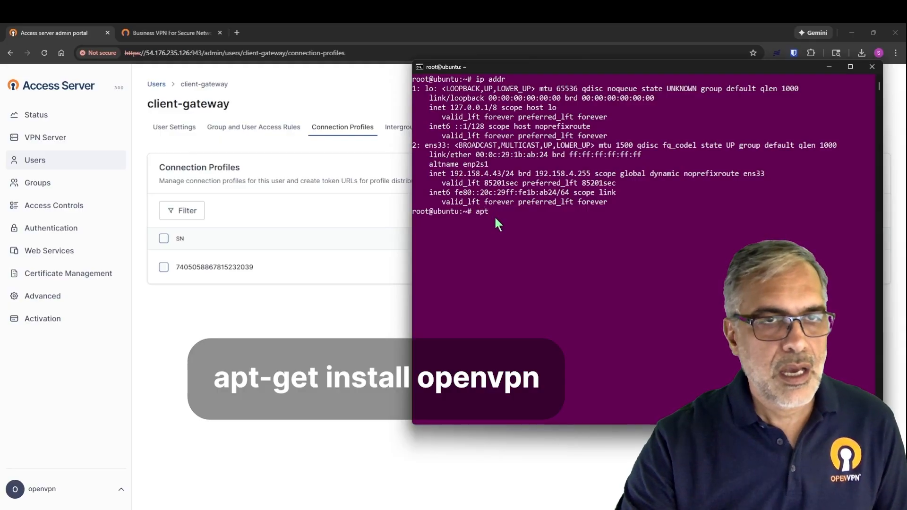
text(-get install)
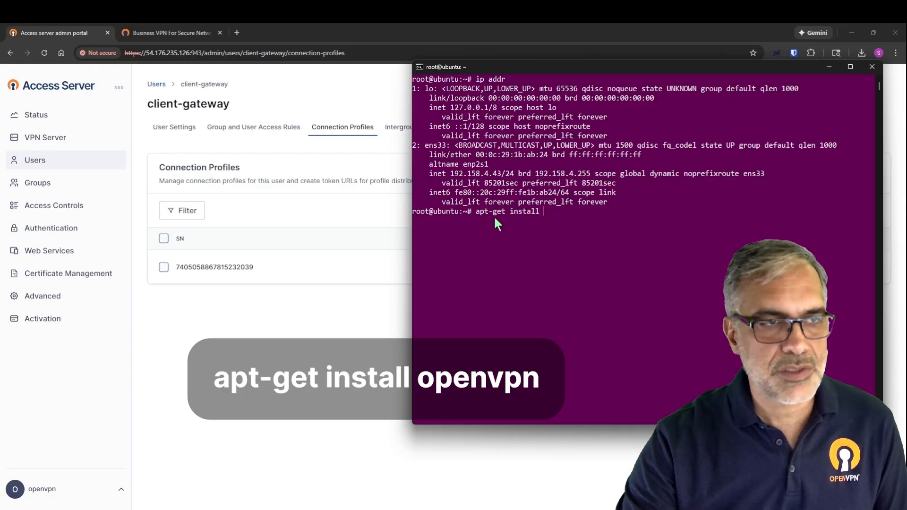
text( openvpn)
key(Return)
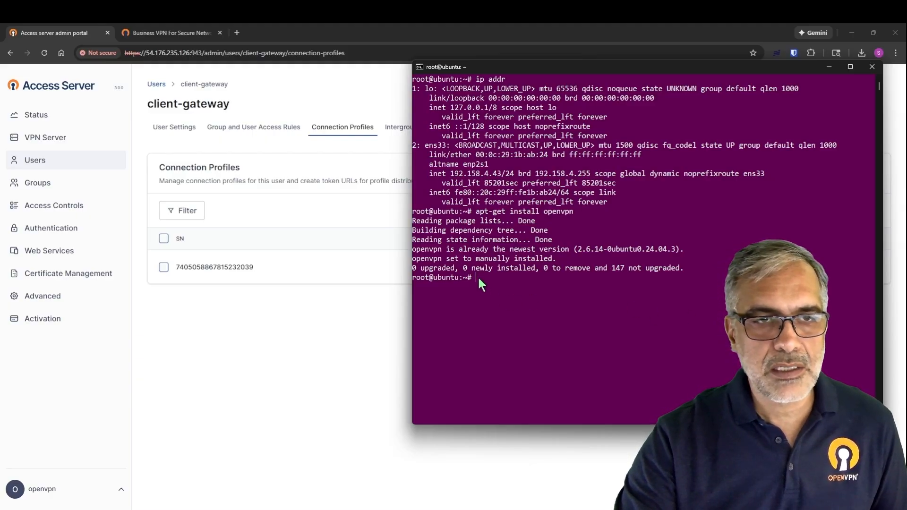
click(478, 277)
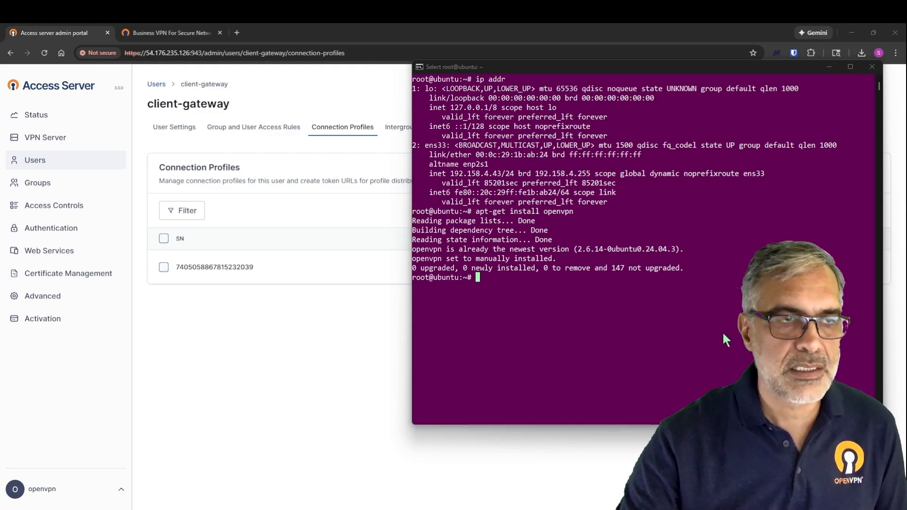
click(491, 281)
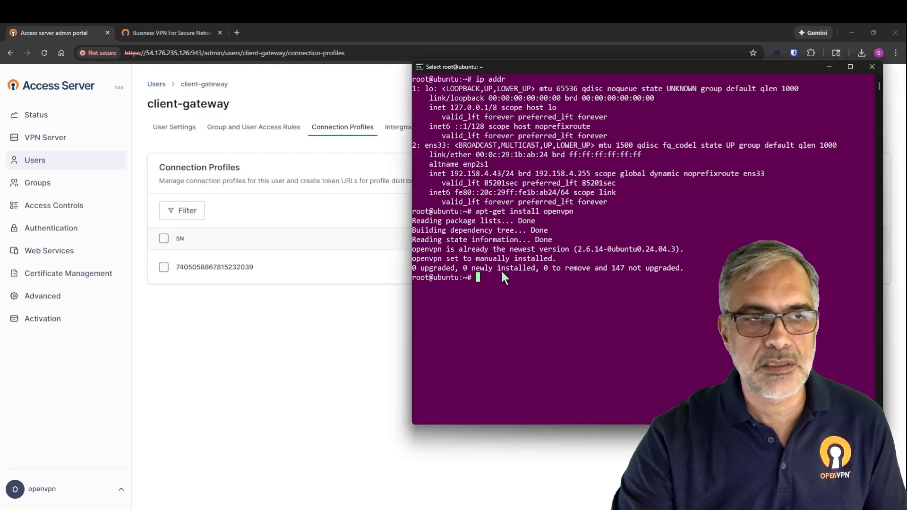
Step: Change into the /etc/openvpn directory
text(cd )
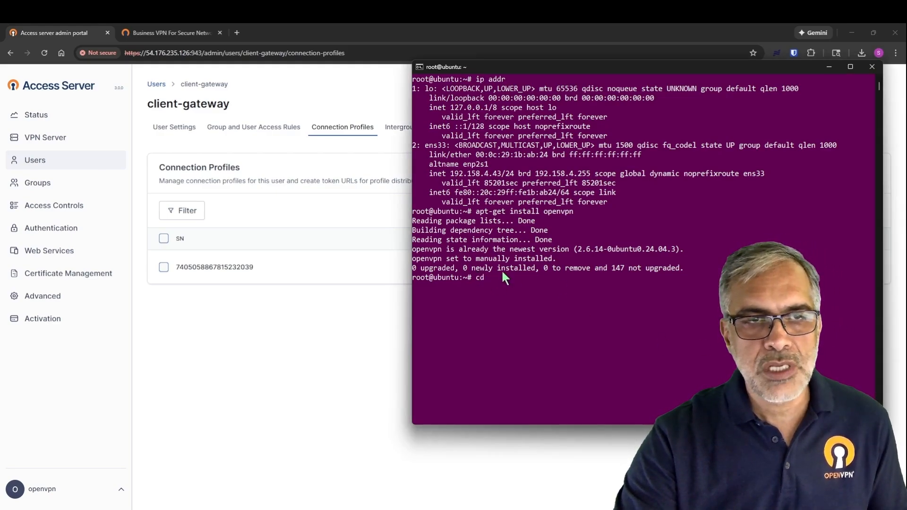
text(/etc)
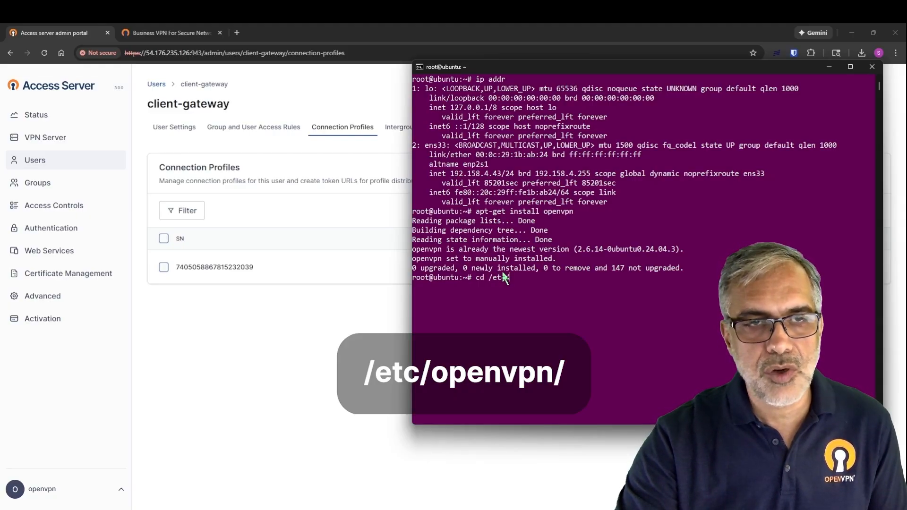
text(/openvpn)
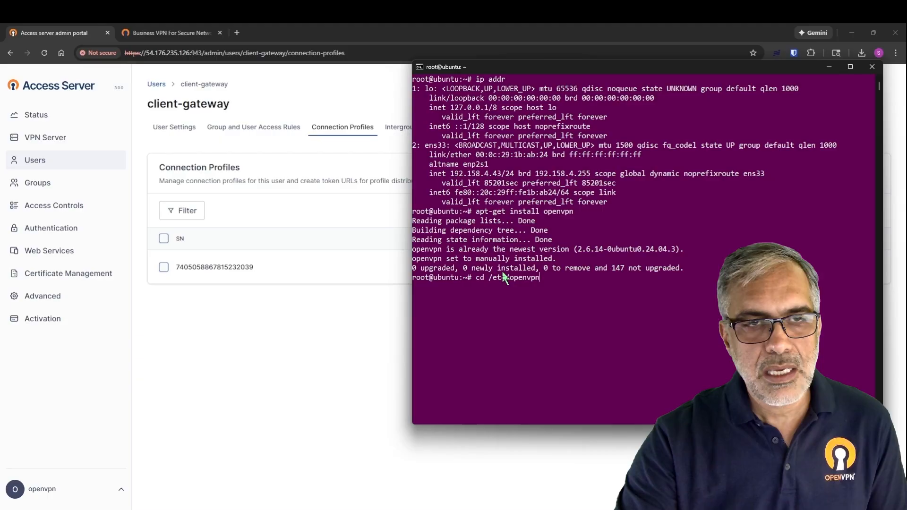
key(Return)
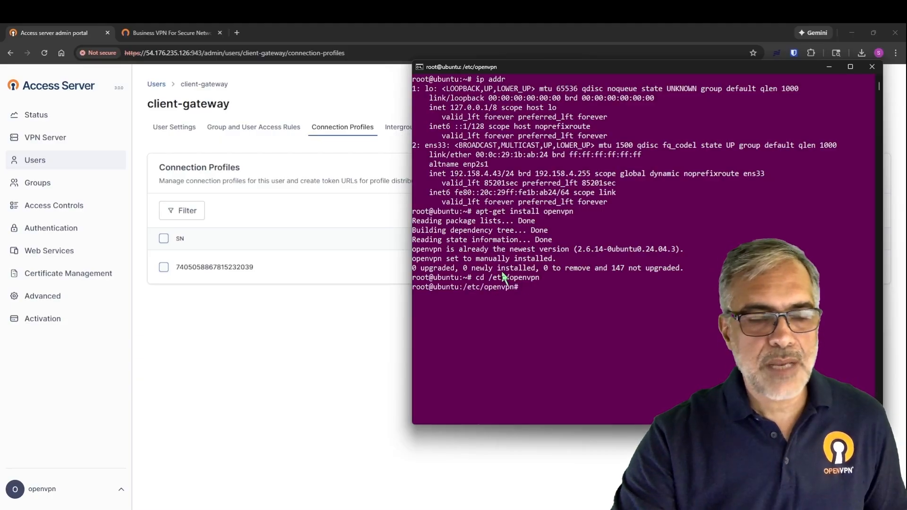
text(nano)
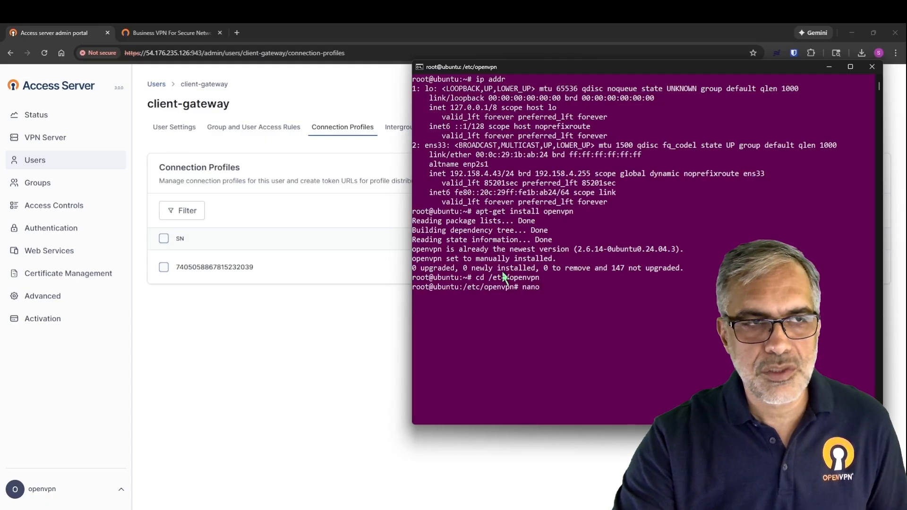
text( hq.con)
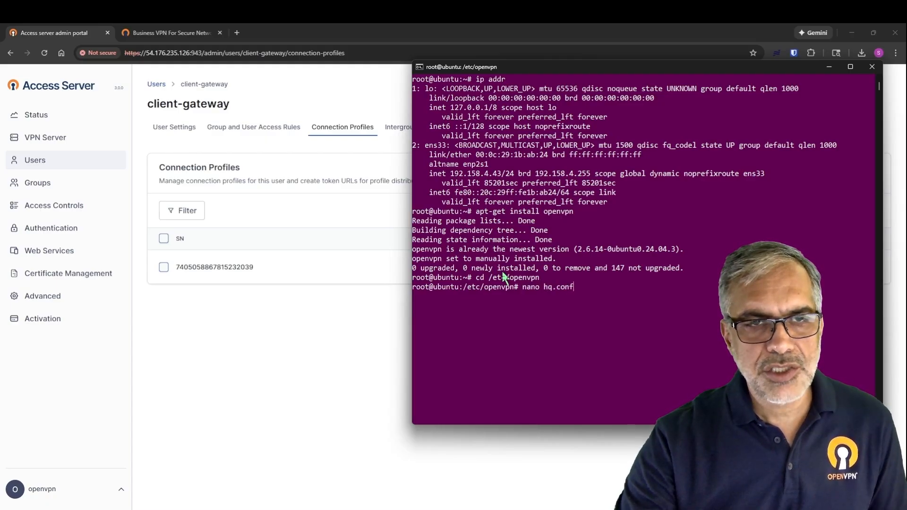
text(f)
Step: Open a new hq.conf in nano and open profile-autologin (9).ovpn in Notepad
key(Return)
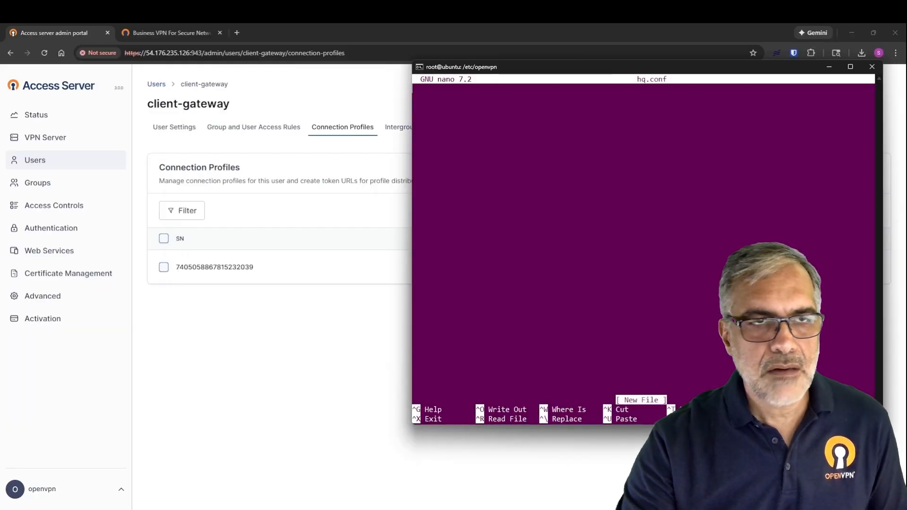
key(alt+Tab)
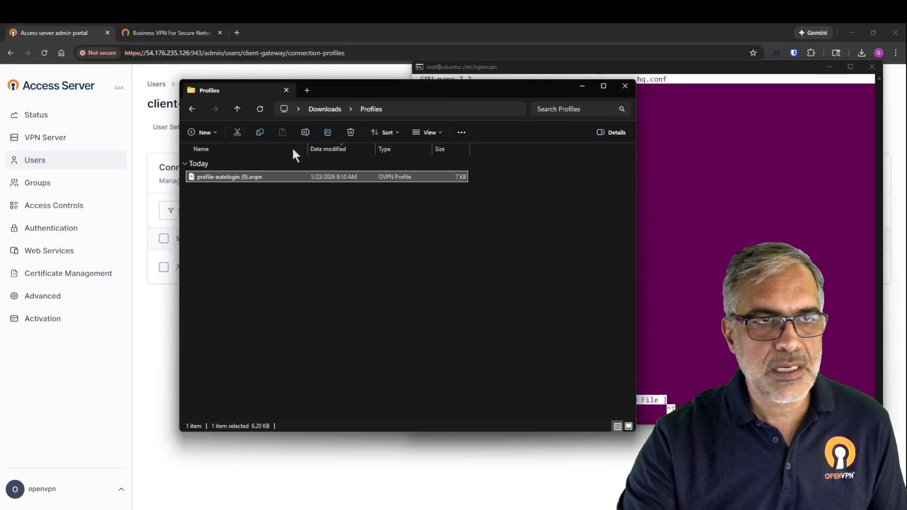
drag(372, 93, 216, 69)
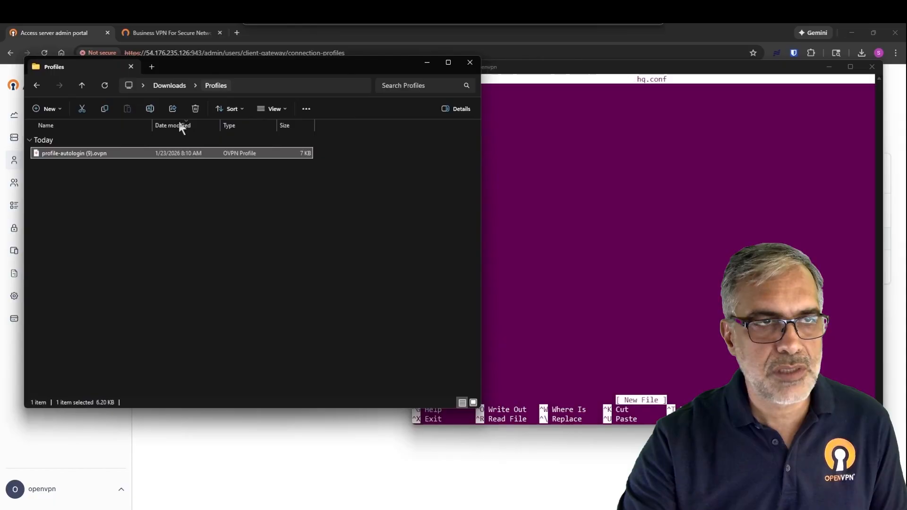
right_click(89, 155)
mouse_move(138, 208)
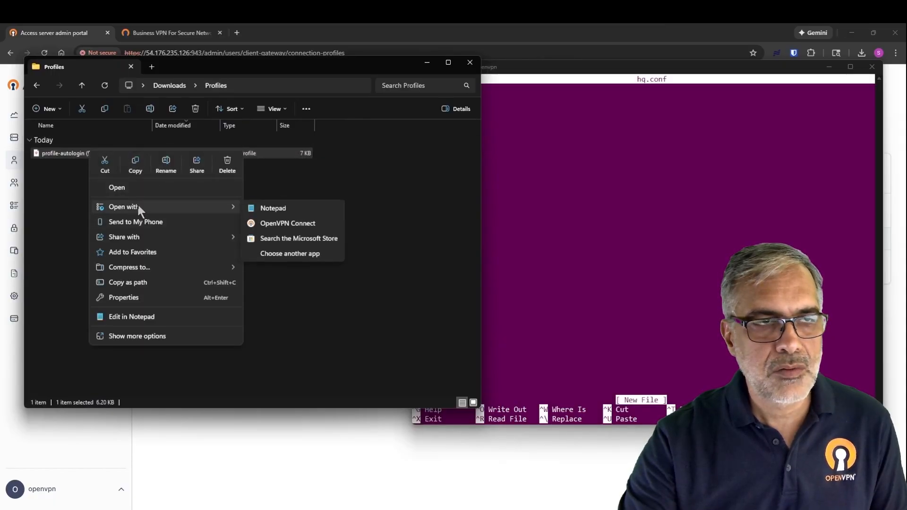
click(270, 207)
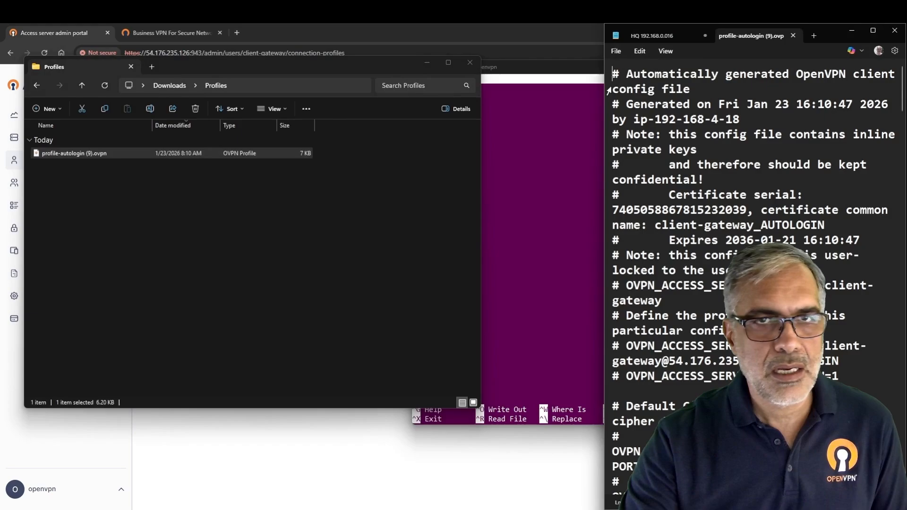
Step: Select all the profile text in Notepad and bring the hq.conf editor back in front
click(640, 51)
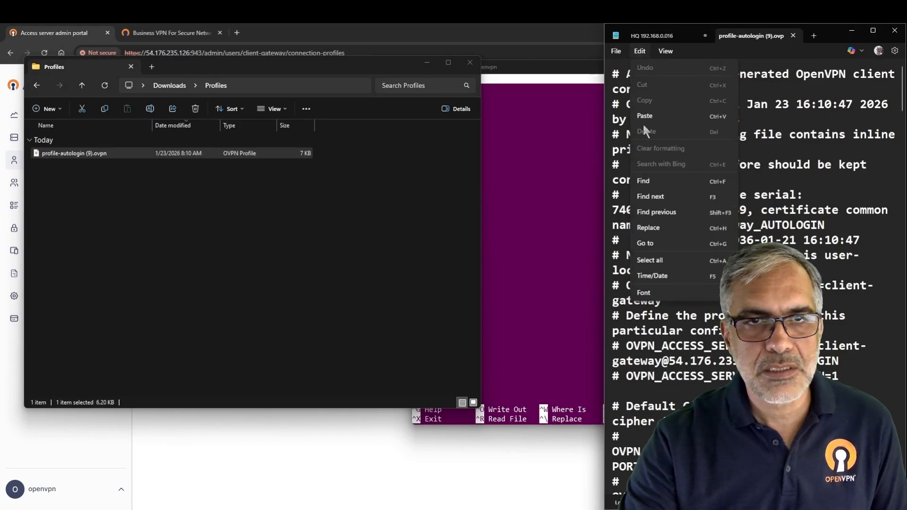
click(651, 261)
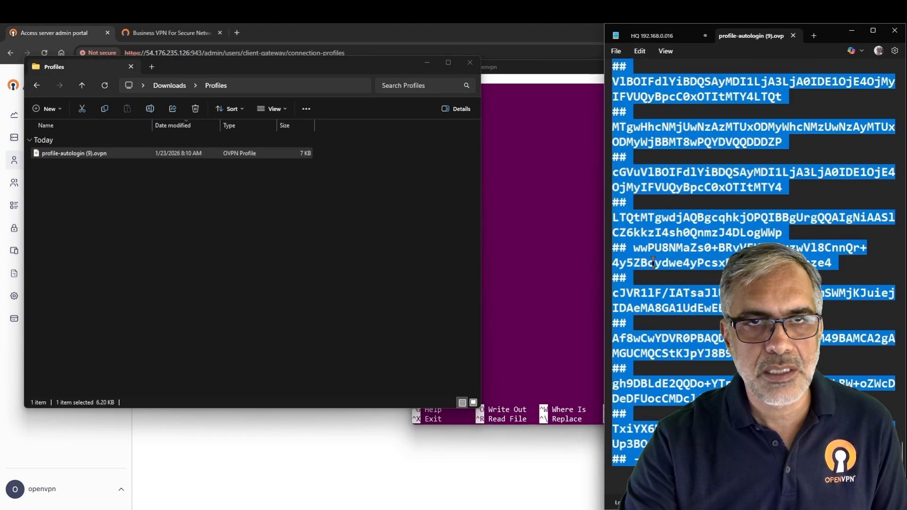
click(854, 31)
click(564, 71)
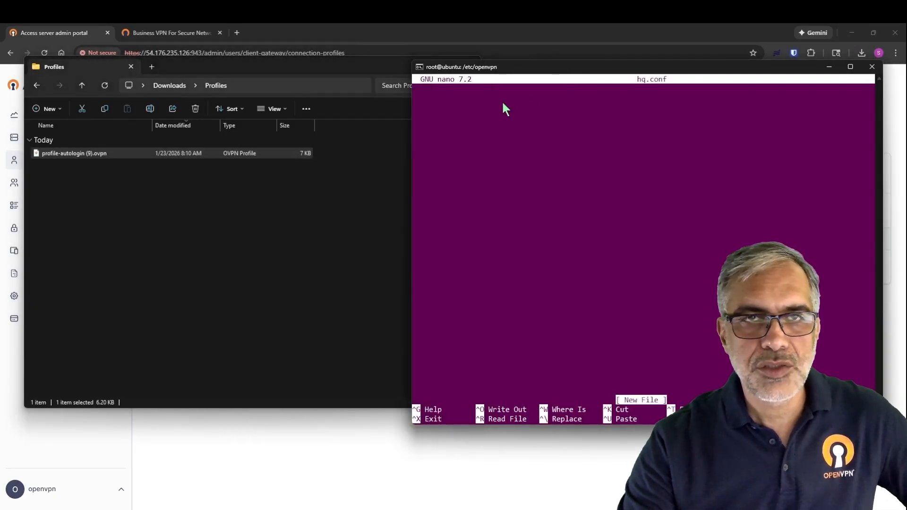
Step: Paste the connection profile into hq.conf, then save and exit nano
right_click(477, 97)
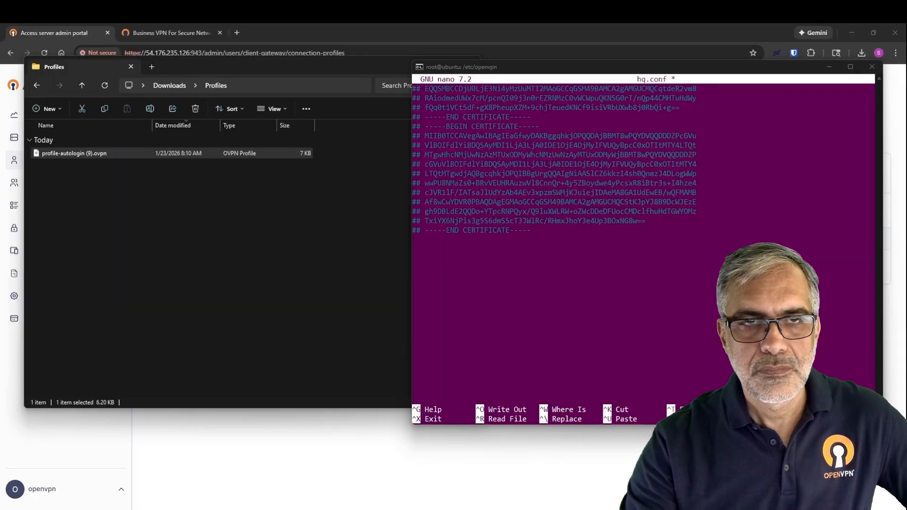
key(ctrl+x)
key(y)
key(Return)
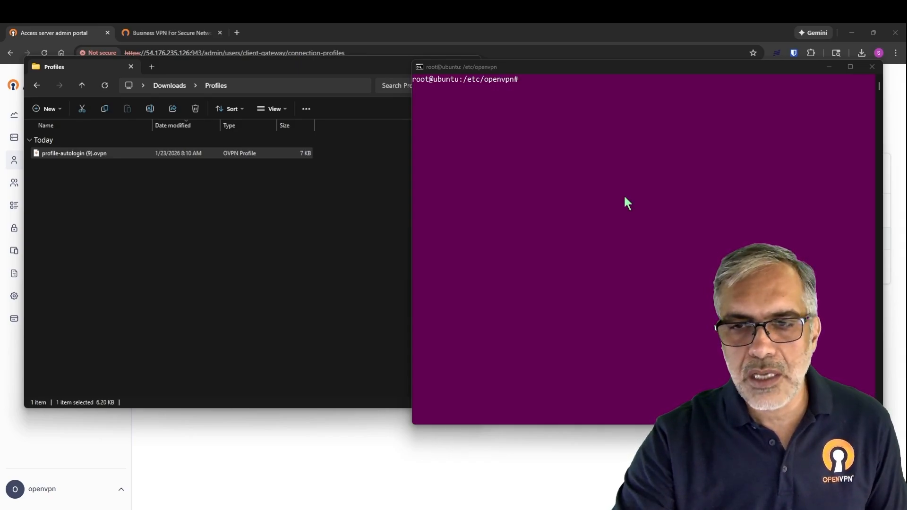
Step: Move up to /etc, list its files, and open sysctl.conf in nano
click(551, 108)
text(c)
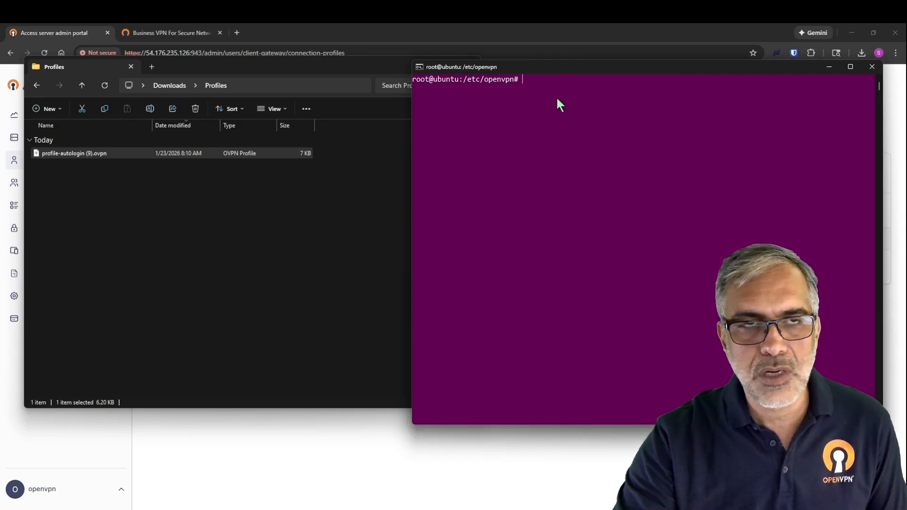
text(d ..)
key(Return)
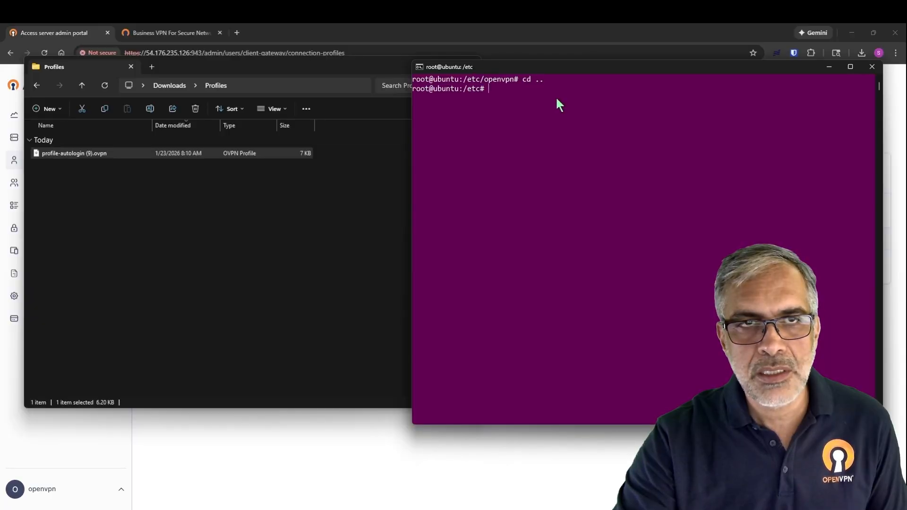
text(ls)
key(Return)
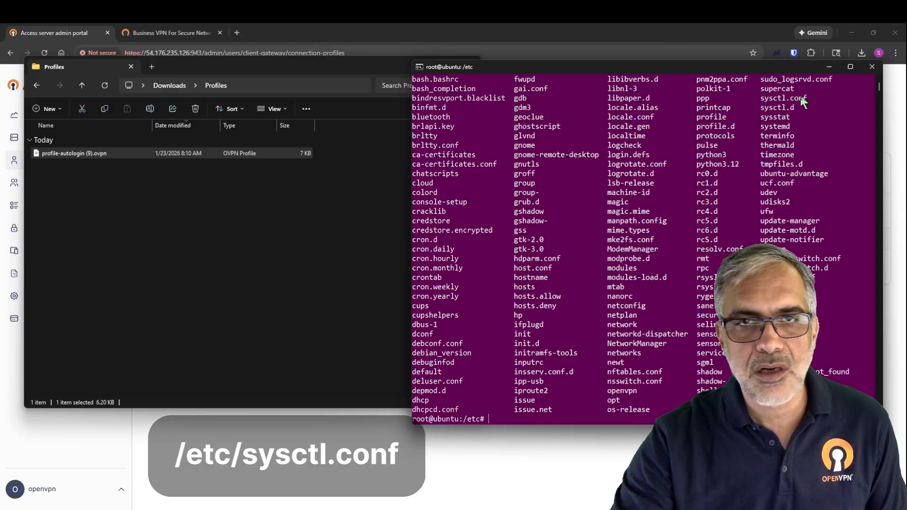
drag(805, 98, 762, 104)
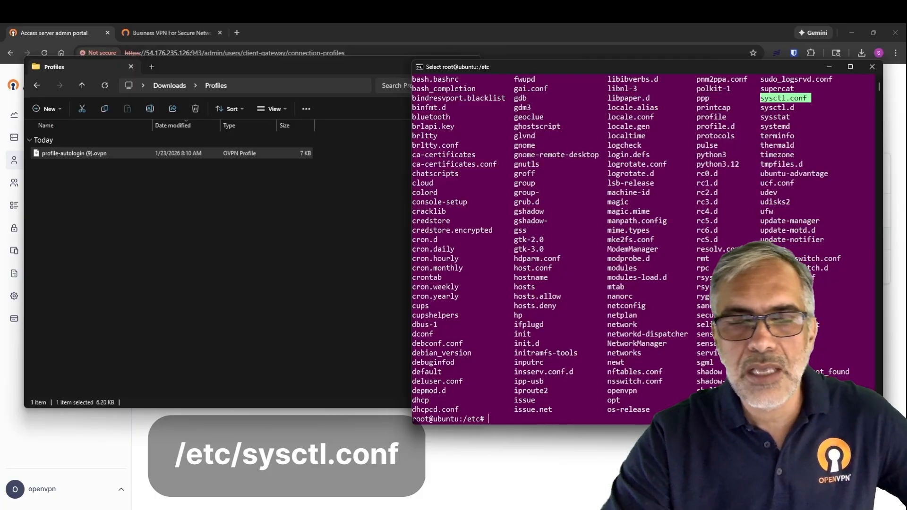
text(nano sysctl.conf)
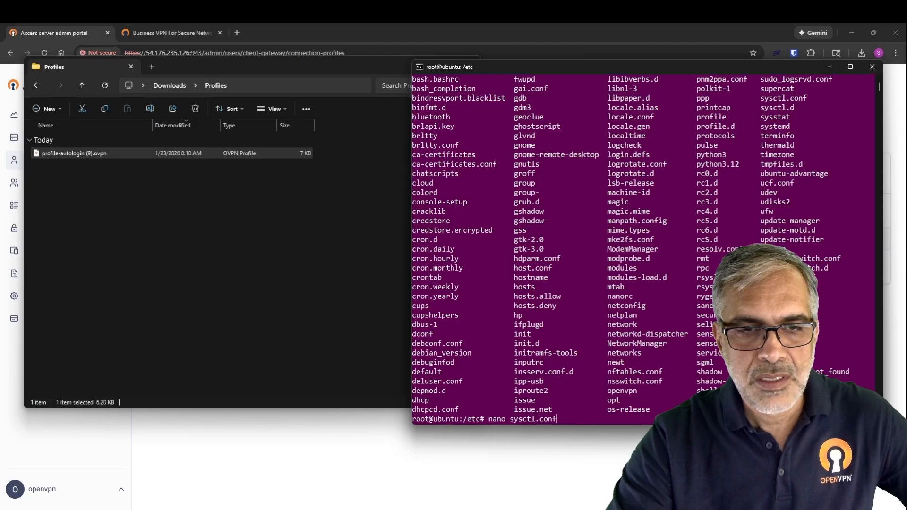
key(Return)
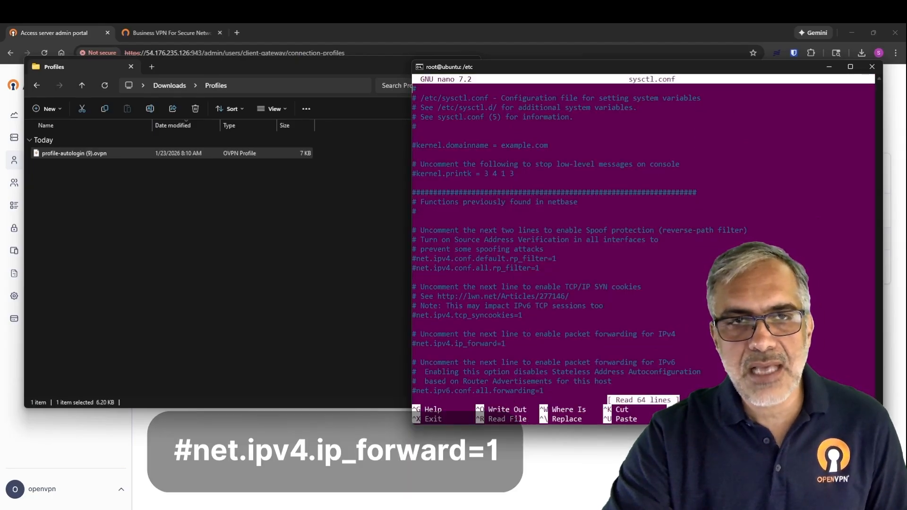
Step: Uncomment net.ipv4.ip_forward=1 and save sysctl.conf
key(Down)
key(Down)
key(Down)
key(Down)
key(Down)
key(Down)
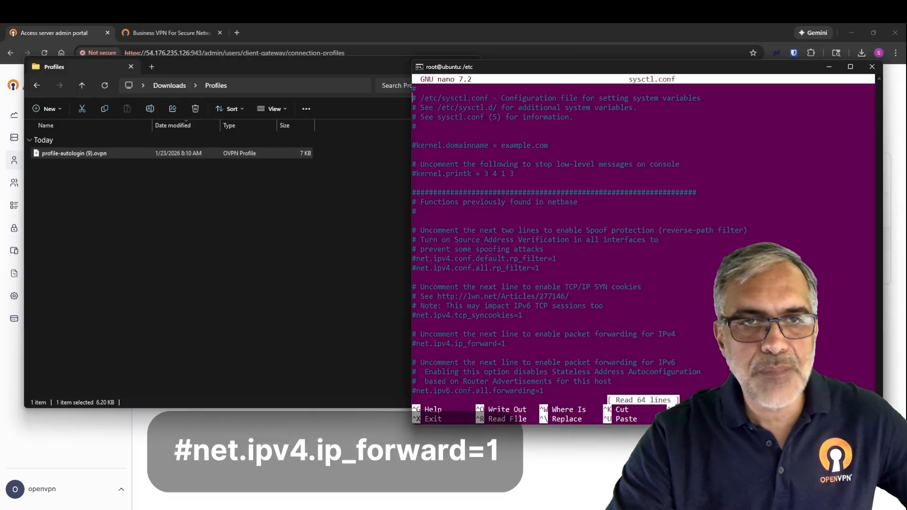
key(Down)
key(Down)
key(Down)
key(Down)
key(Down)
key(Down)
key(Down)
key(Down)
key(Down)
key(Down)
key(Down)
key(Down)
key(Down)
key(Down)
key(Down)
key(Down)
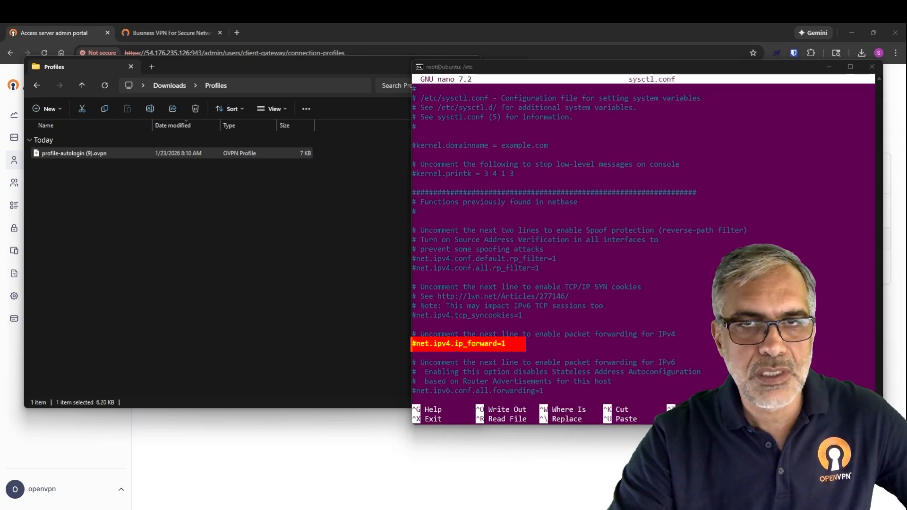
click(419, 318)
key(BackSpace)
key(BackSpace)
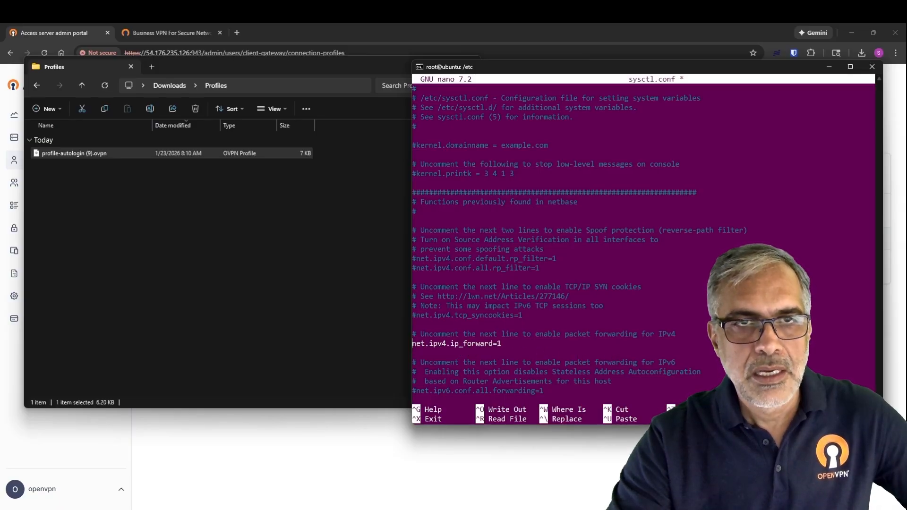
key(ctrl+x)
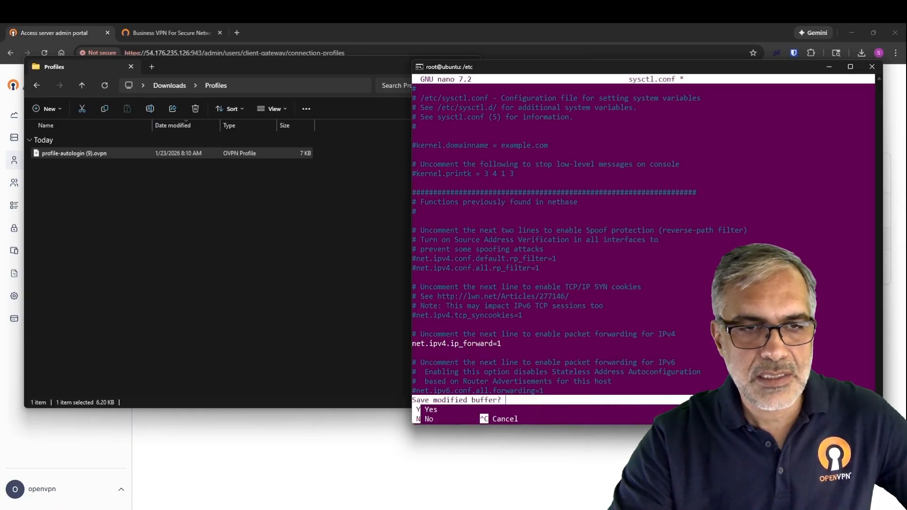
key(y)
key(Return)
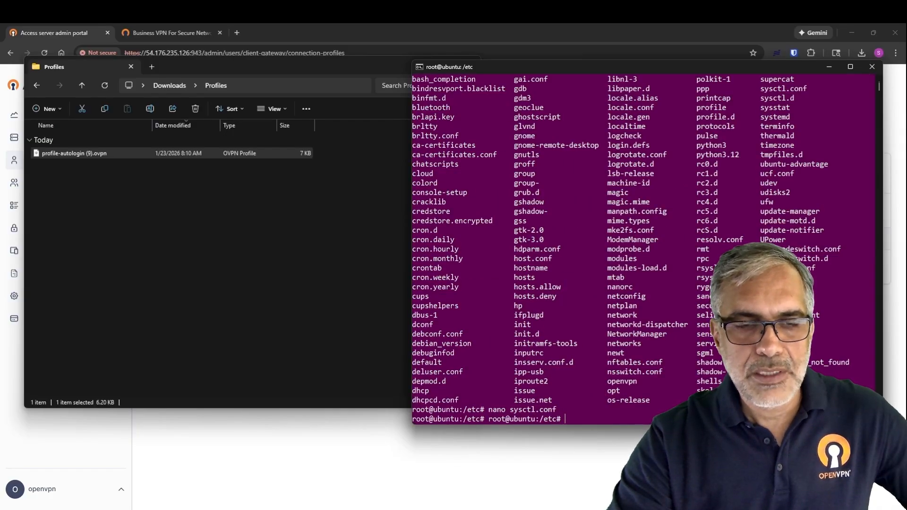
Step: Reboot the gateway and reconnect to it over SSH at 192.158.4.43
text(reboot)
key(Return)
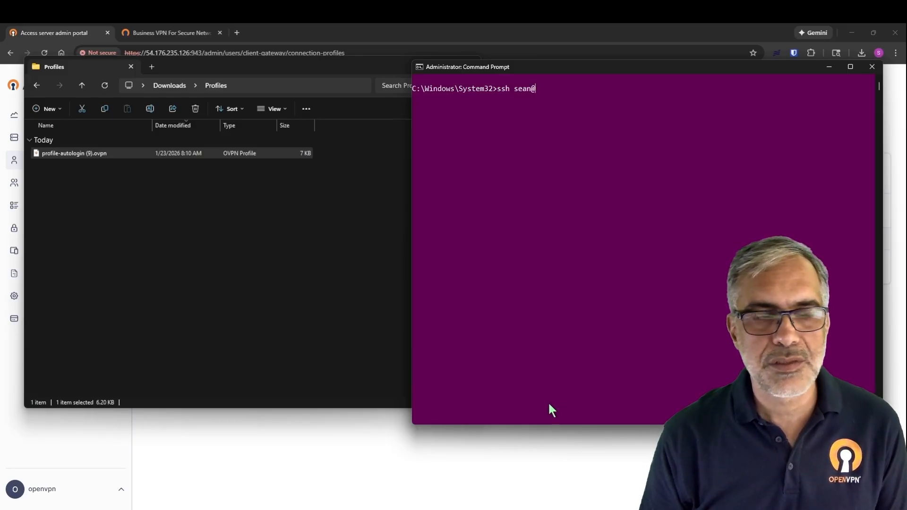
text(43)
key(Return)
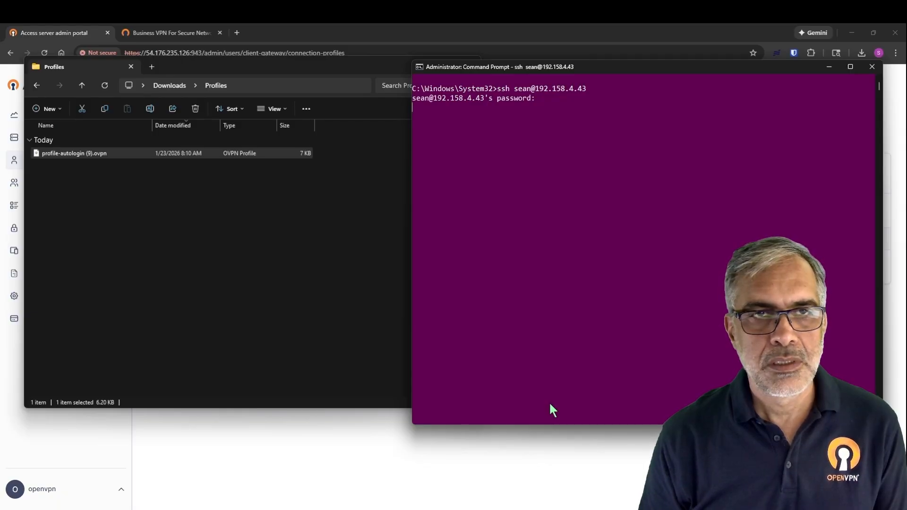
Step: Elevate to a root shell with sudo -i and clear the screen
text(su)
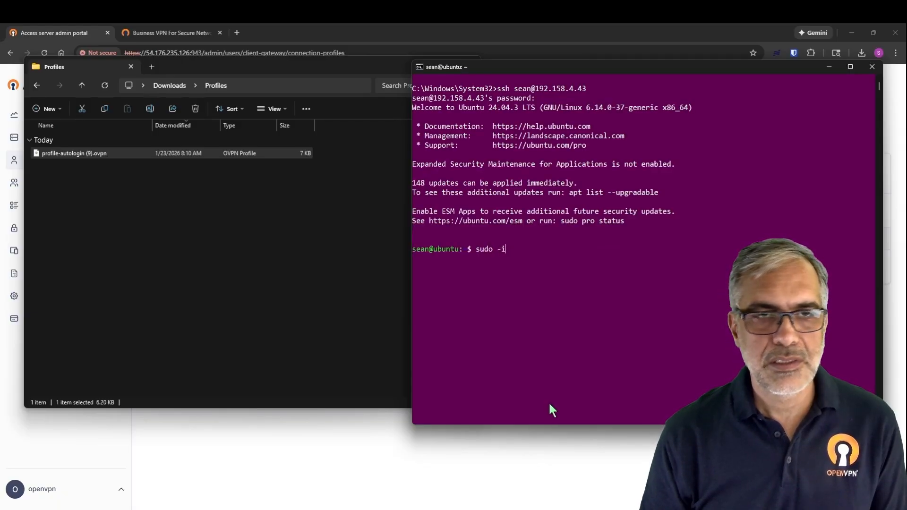
text(do -i)
key(Return)
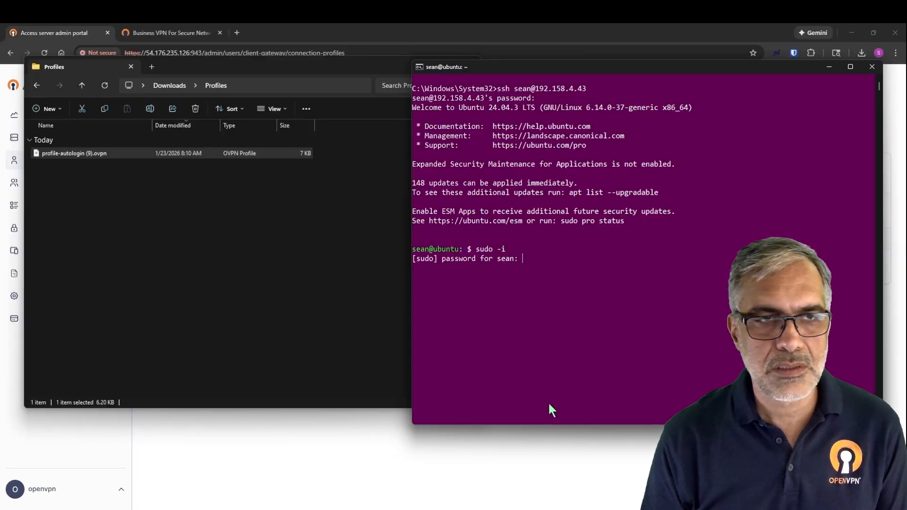
key(Return)
text(clear)
key(Return)
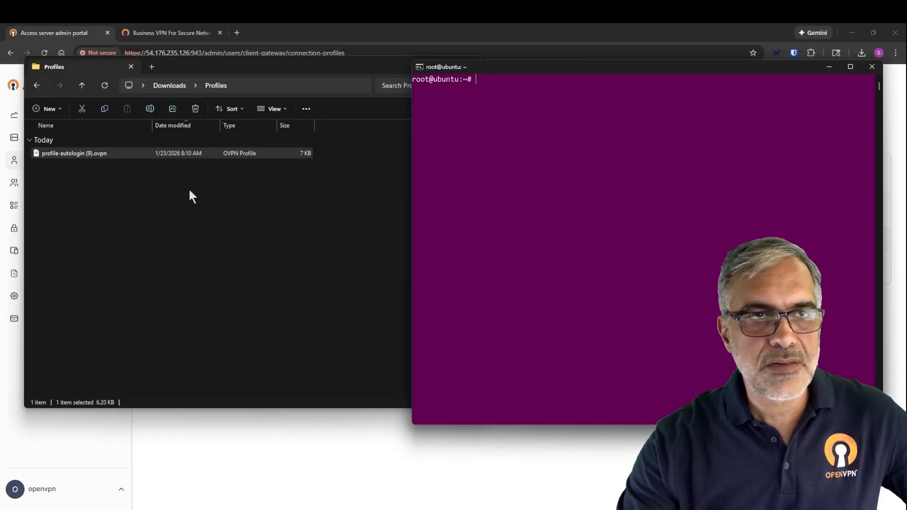
Step: Check the Access Server Status page and Active Connections list for client-gateway as connected
click(263, 400)
click(280, 424)
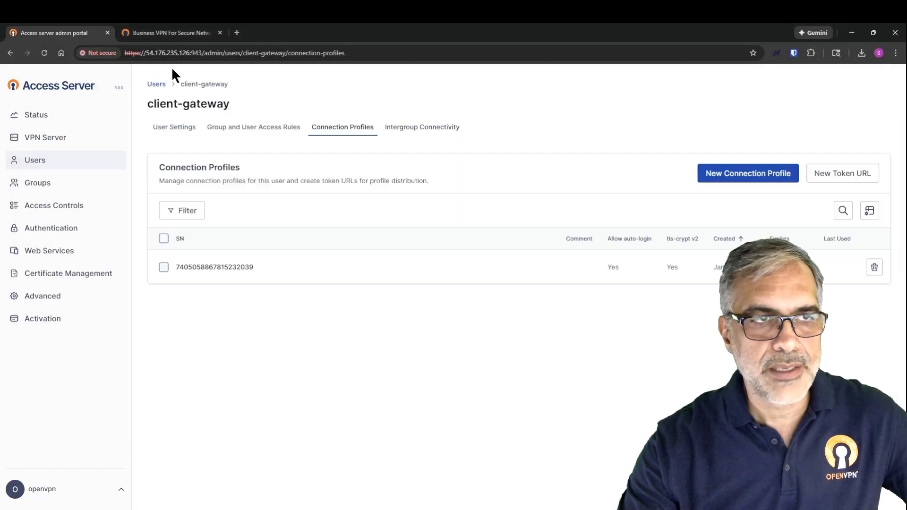
click(44, 117)
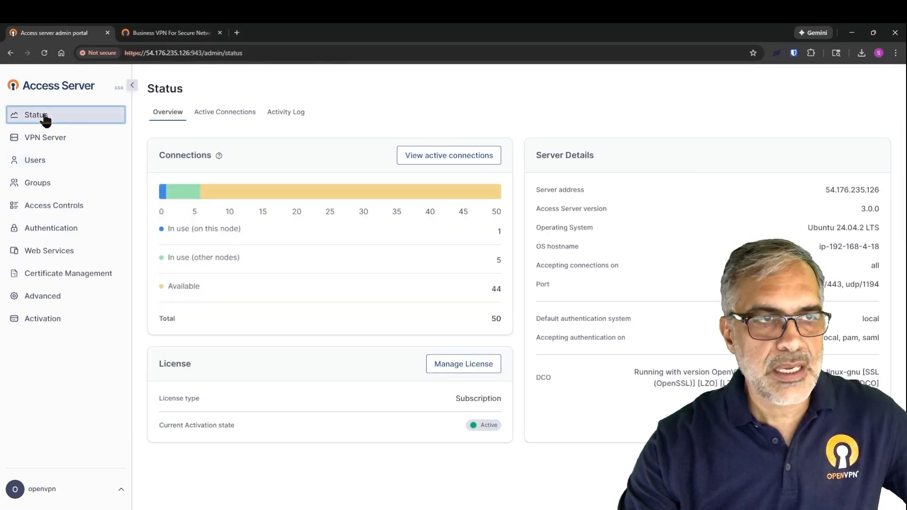
drag(163, 228, 243, 229)
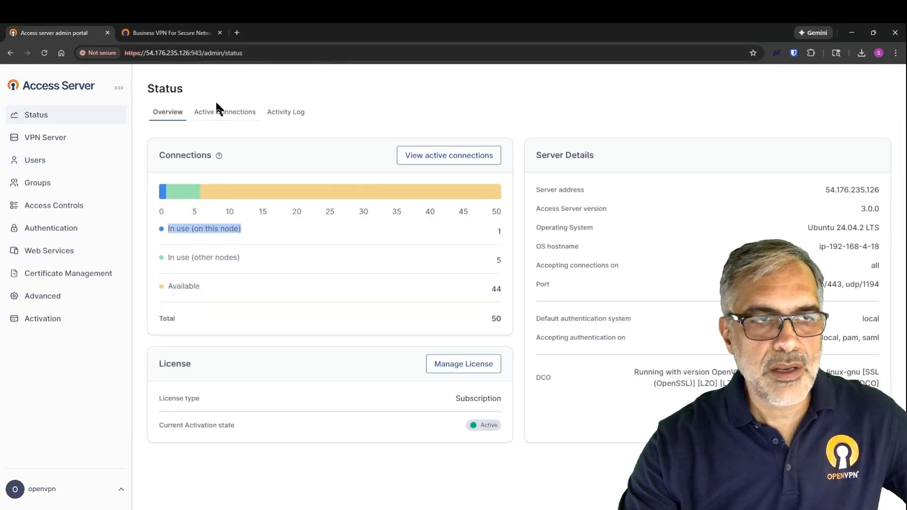
click(223, 113)
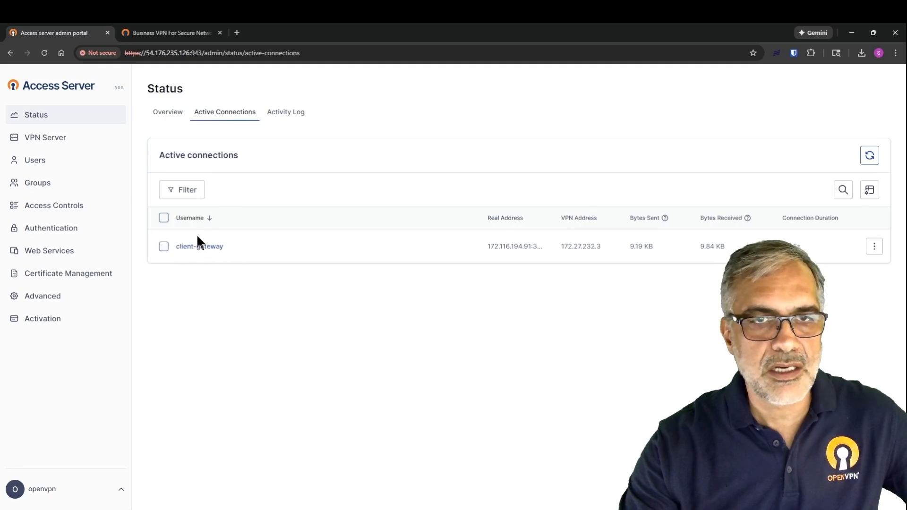
Step: Back on the Status overview, select the OS hostname address 192-168-4-18
click(32, 117)
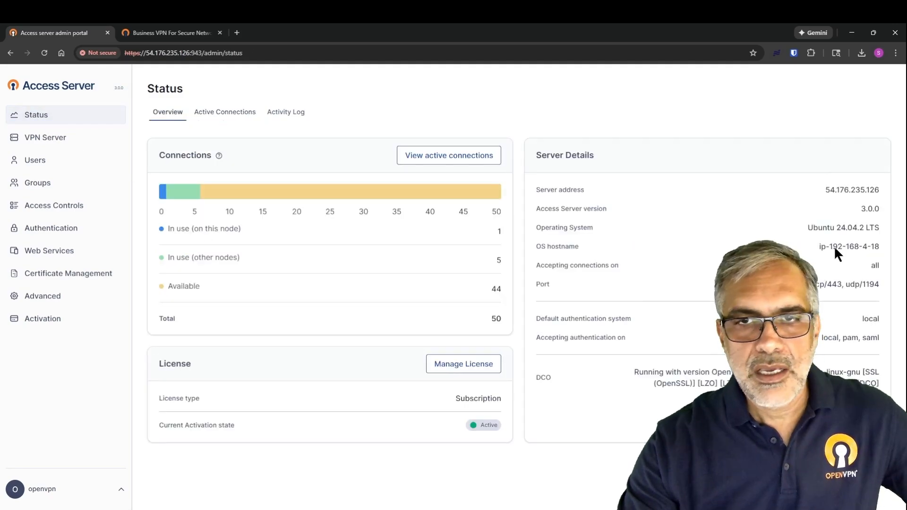
drag(835, 246, 880, 245)
click(831, 247)
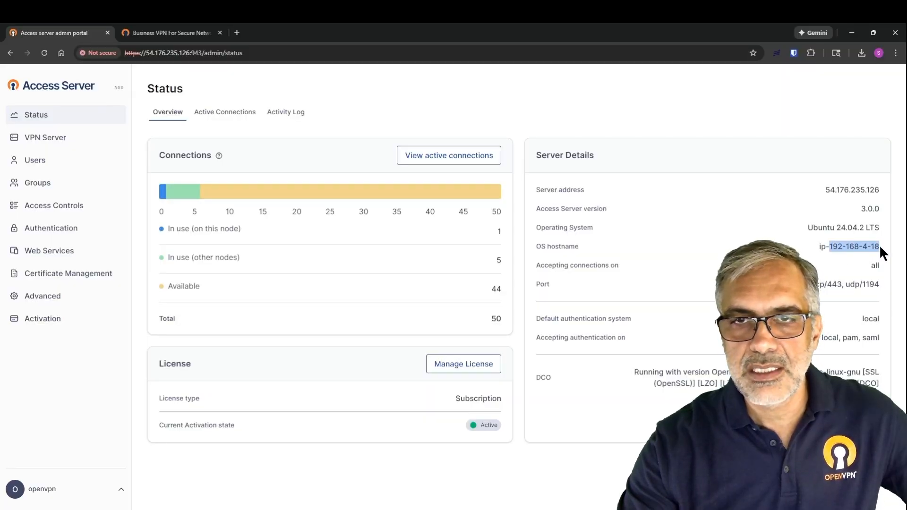
key(alt+Tab)
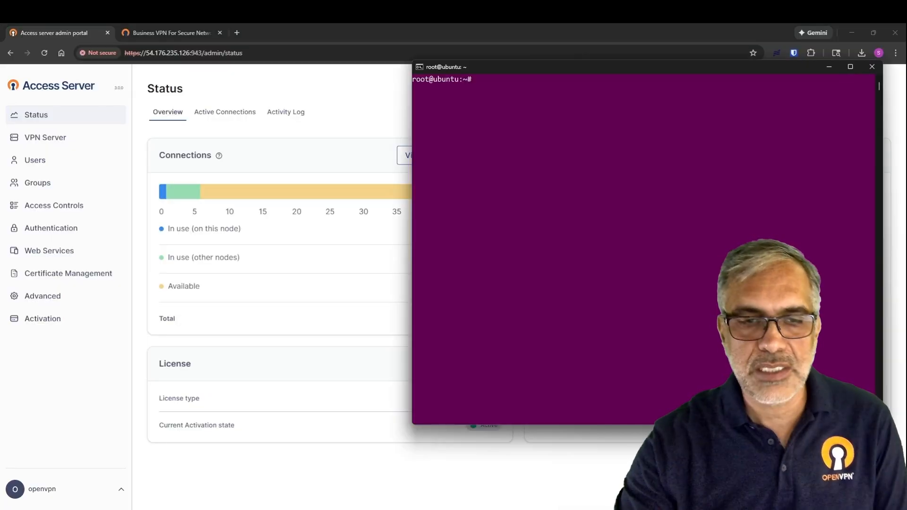
Step: Ping 192.168.4.18 until 13 of 13 replies with 0% loss, then minimize the terminal
drag(630, 69, 395, 87)
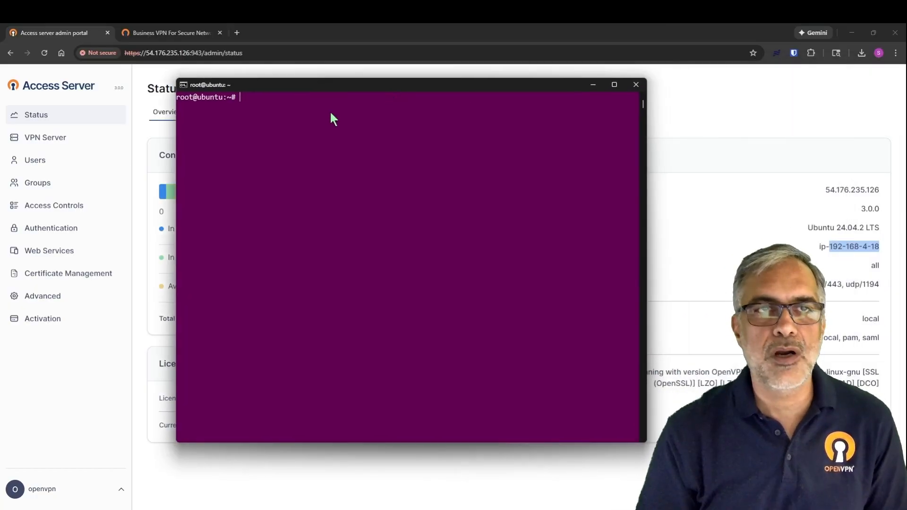
click(285, 116)
key(Escape)
text(pin)
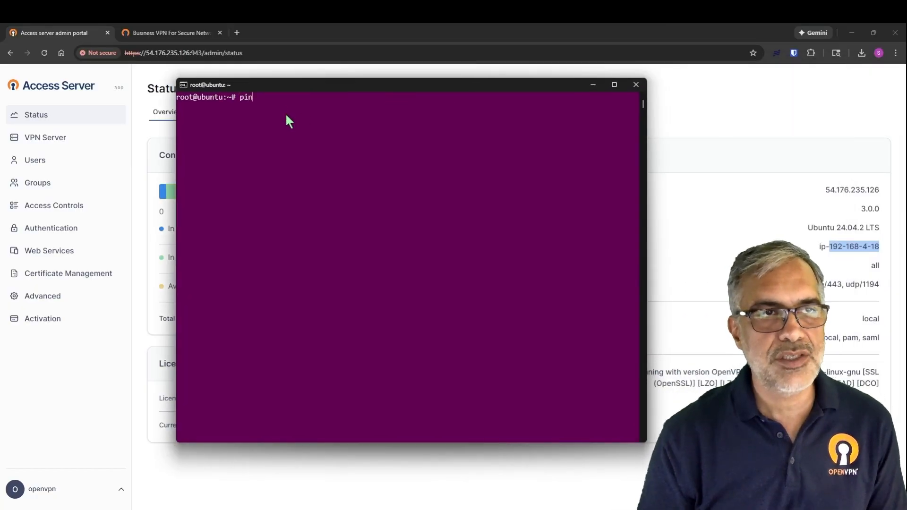
text(g 192.)
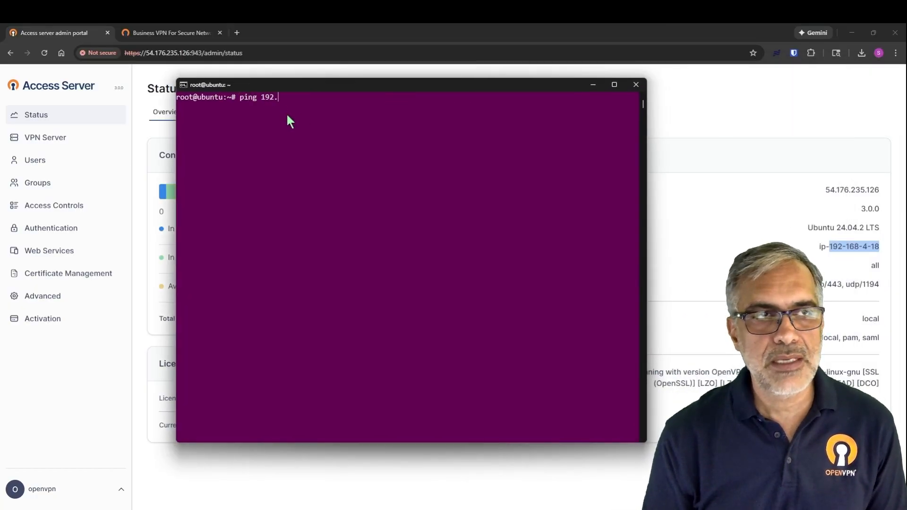
text(168.4.18)
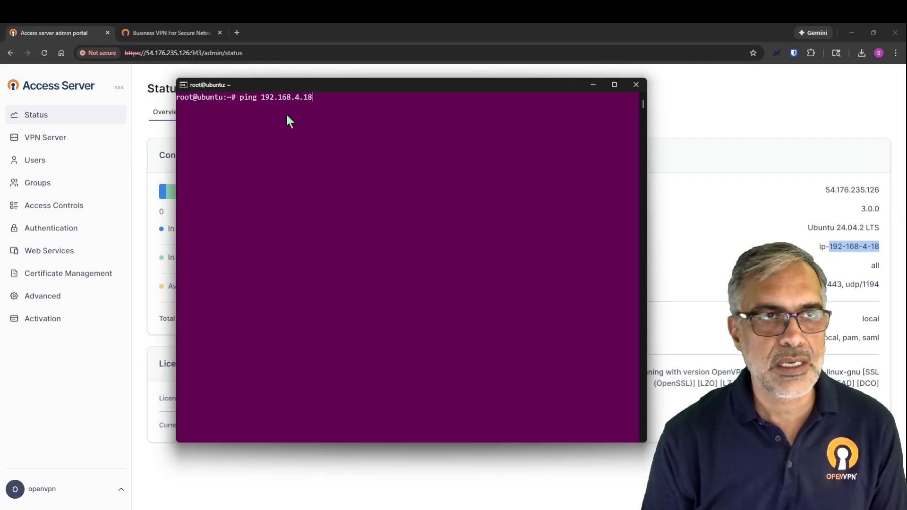
key(Return)
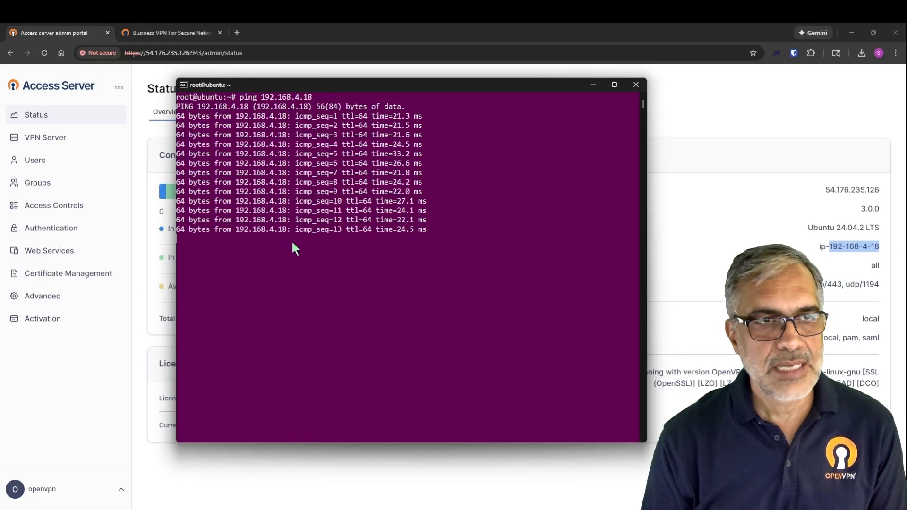
key(ctrl+c)
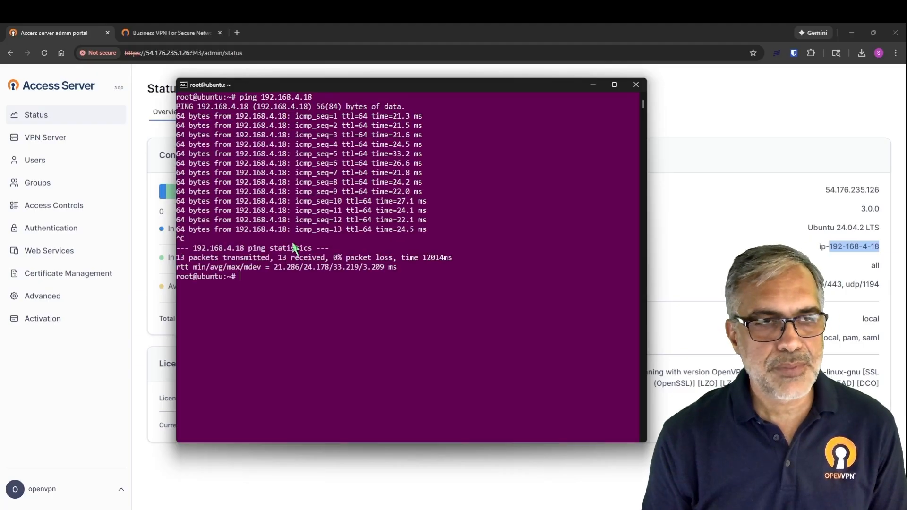
click(602, 85)
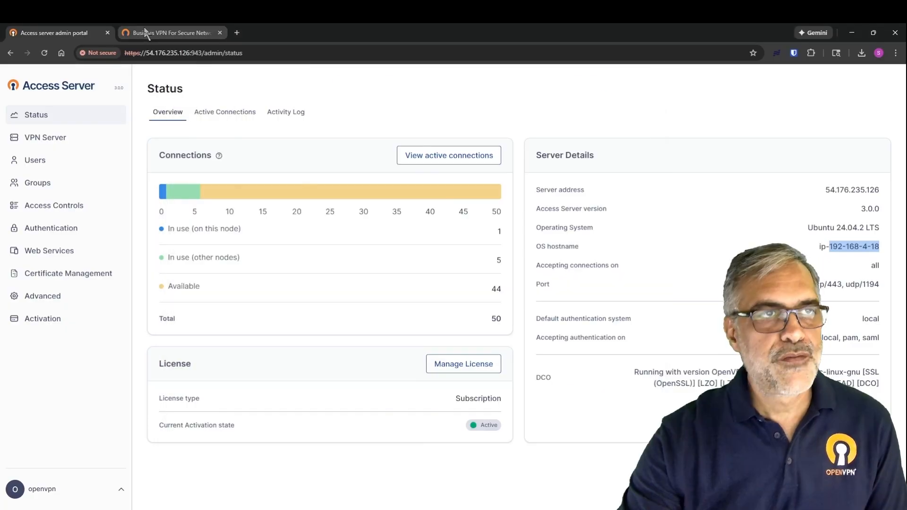
Step: From the openvpn.net Resources menu, go to the Access Server 3.x Documentation home page
click(196, 34)
click(357, 82)
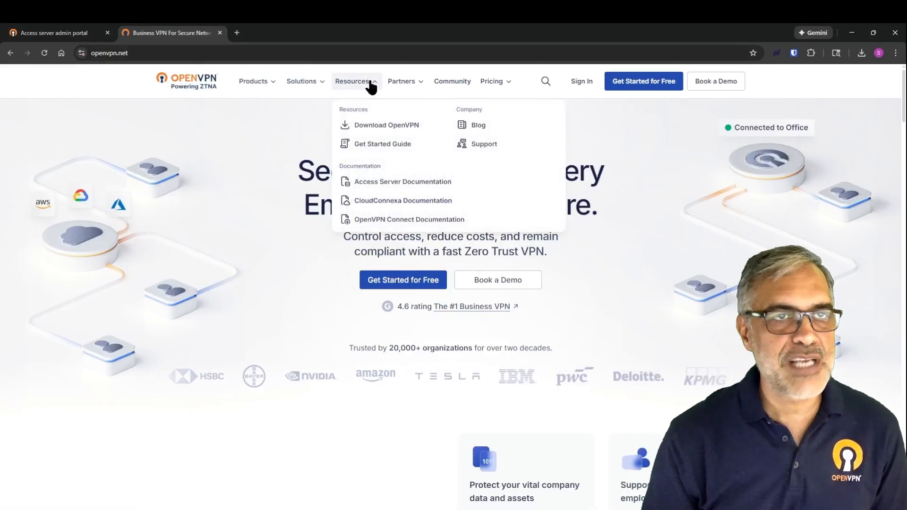
click(373, 183)
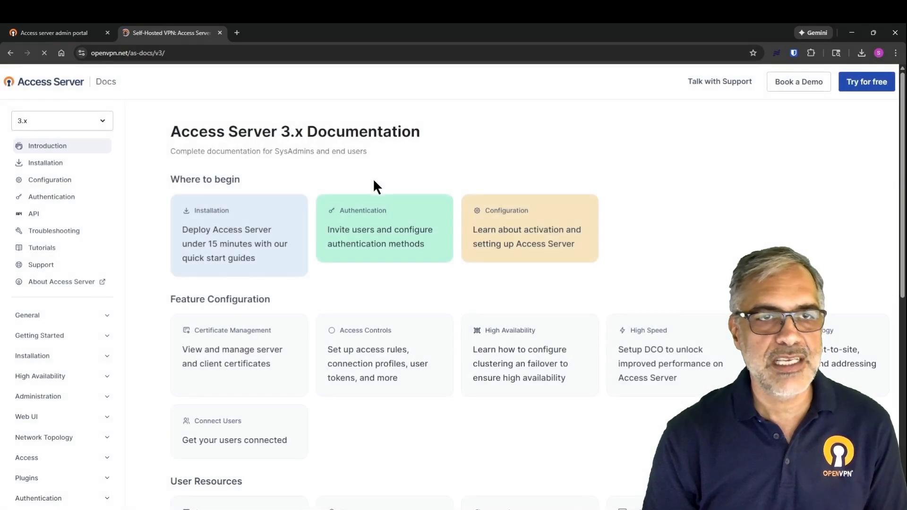